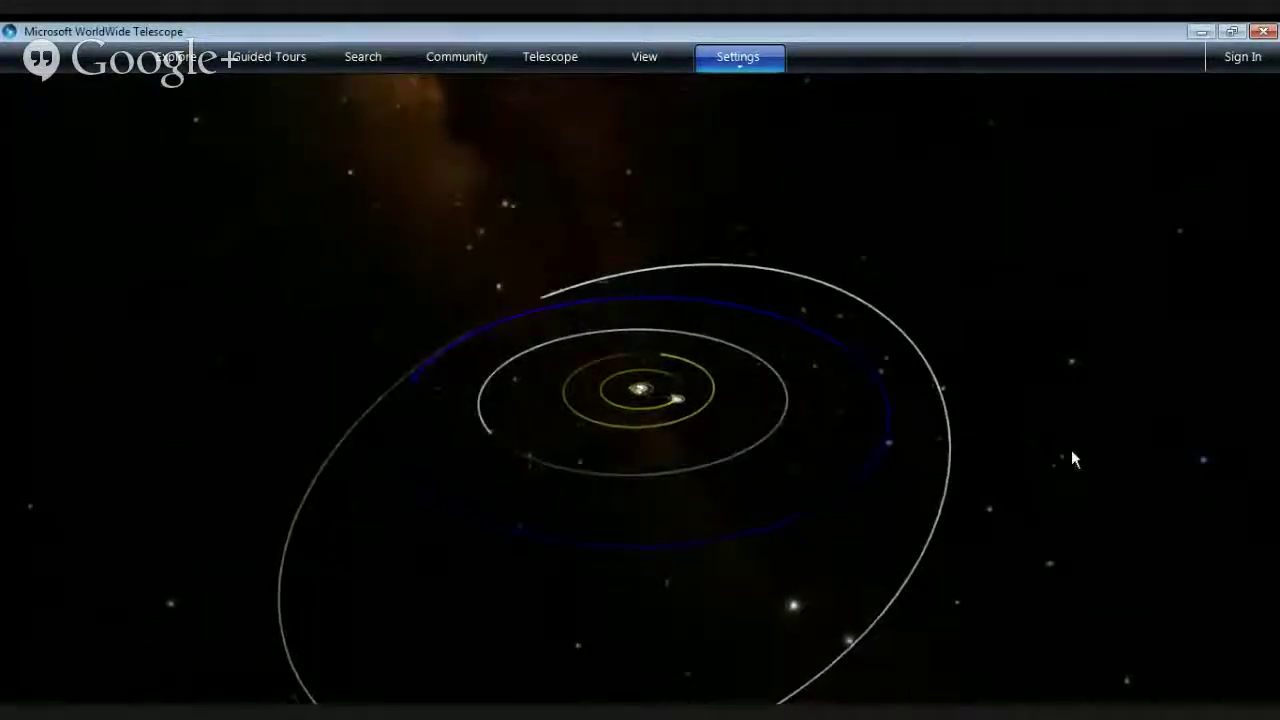
Examine Pluto's tilted orbit against the planes of the other outer planets' orbits from several viewing angles.
{"action": "left_click_drag", "start_coordinate": [1064, 458], "coordinate": [508, 380]}
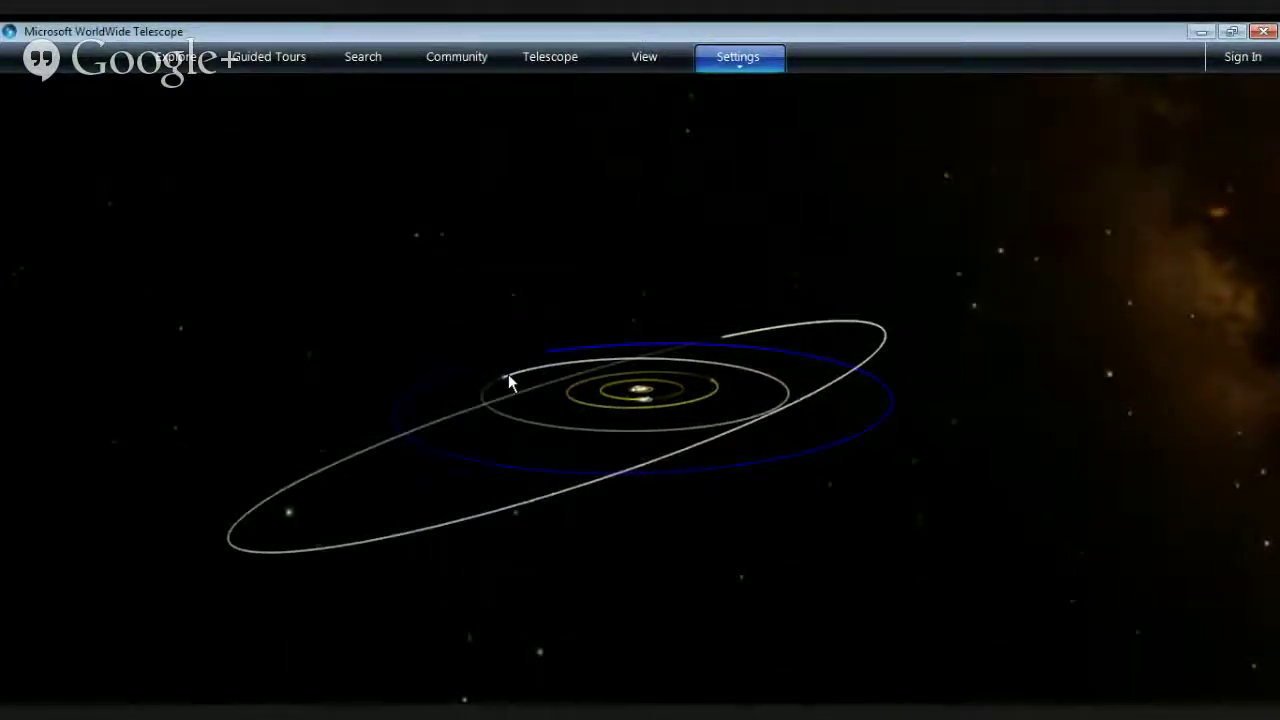
{"action": "left_click_drag", "start_coordinate": [503, 377], "coordinate": [1003, 457]}
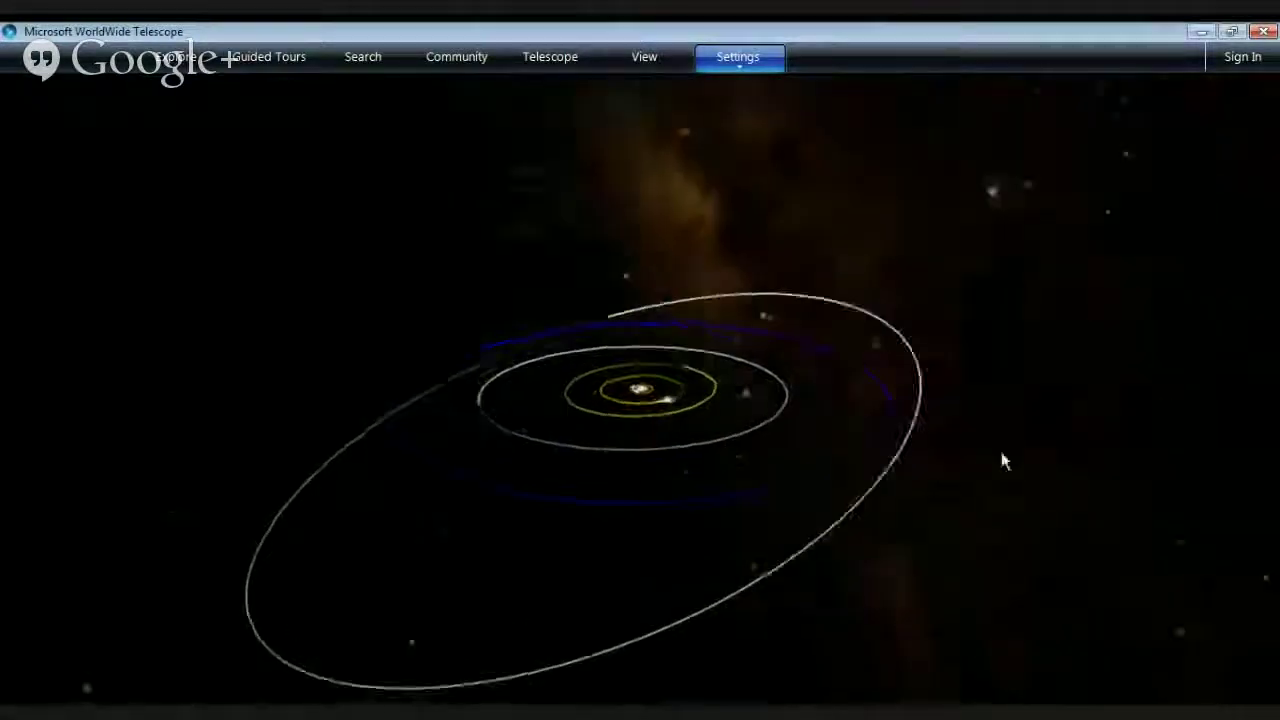
{"action": "scroll", "coordinate": [1063, 449], "scroll_direction": "down", "scroll_amount": 3}
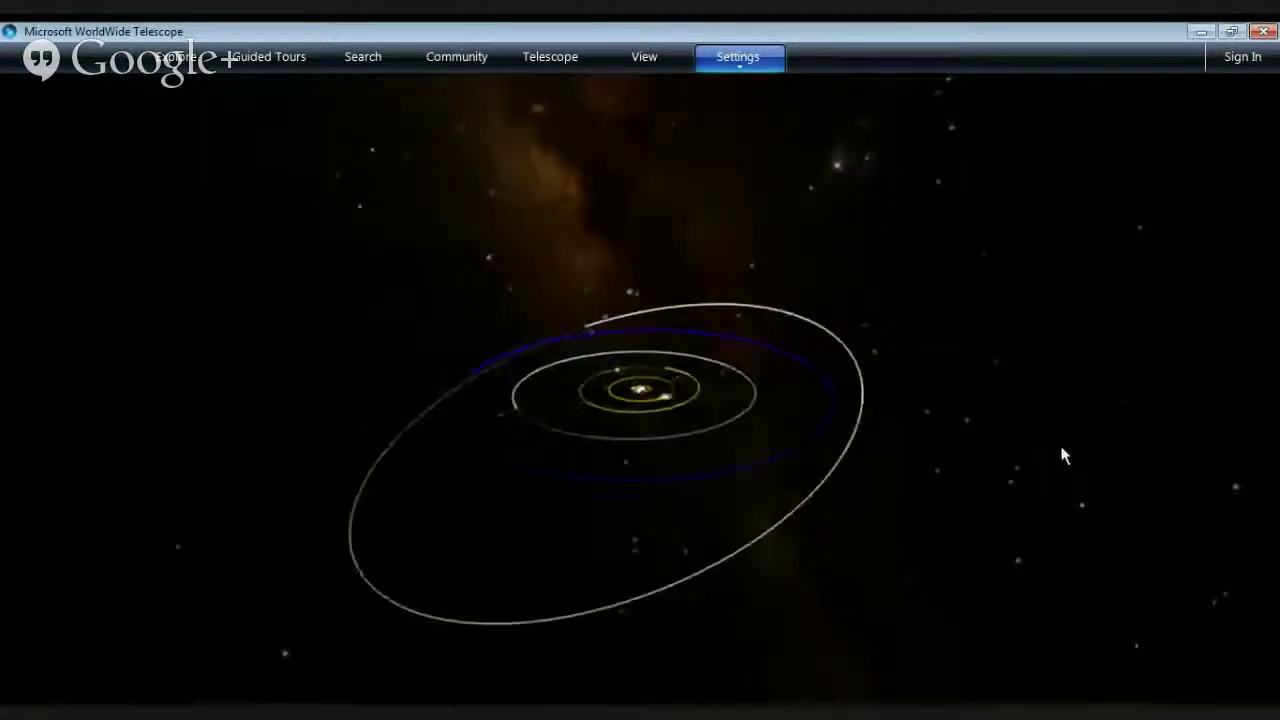
{"action": "left_click_drag", "start_coordinate": [420, 490], "coordinate": [930, 499]}
{"action": "left_click_drag", "start_coordinate": [388, 478], "coordinate": [680, 451]}
Examine the orbits of Jupiter and Saturn around the Sun close up, circling around the solar system.
{"action": "scroll", "coordinate": [680, 451], "scroll_direction": "up", "scroll_amount": 5}
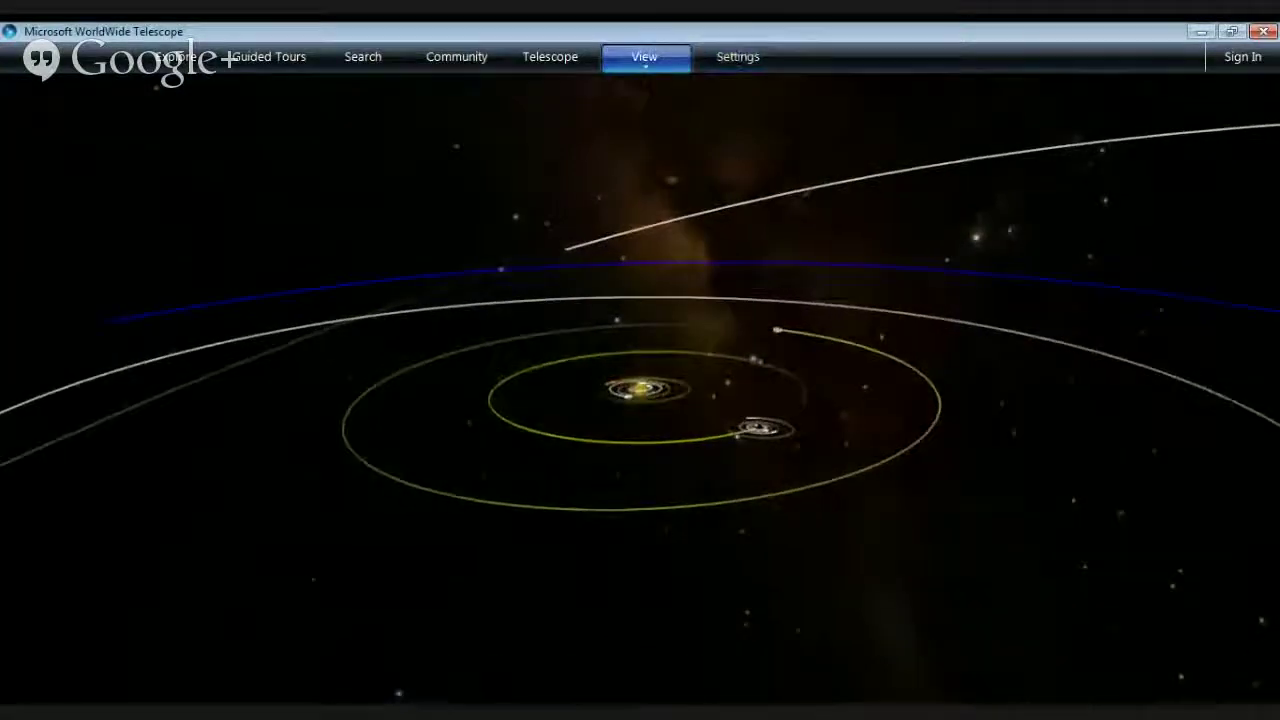
{"action": "left_click_drag", "start_coordinate": [540, 488], "coordinate": [703, 540]}
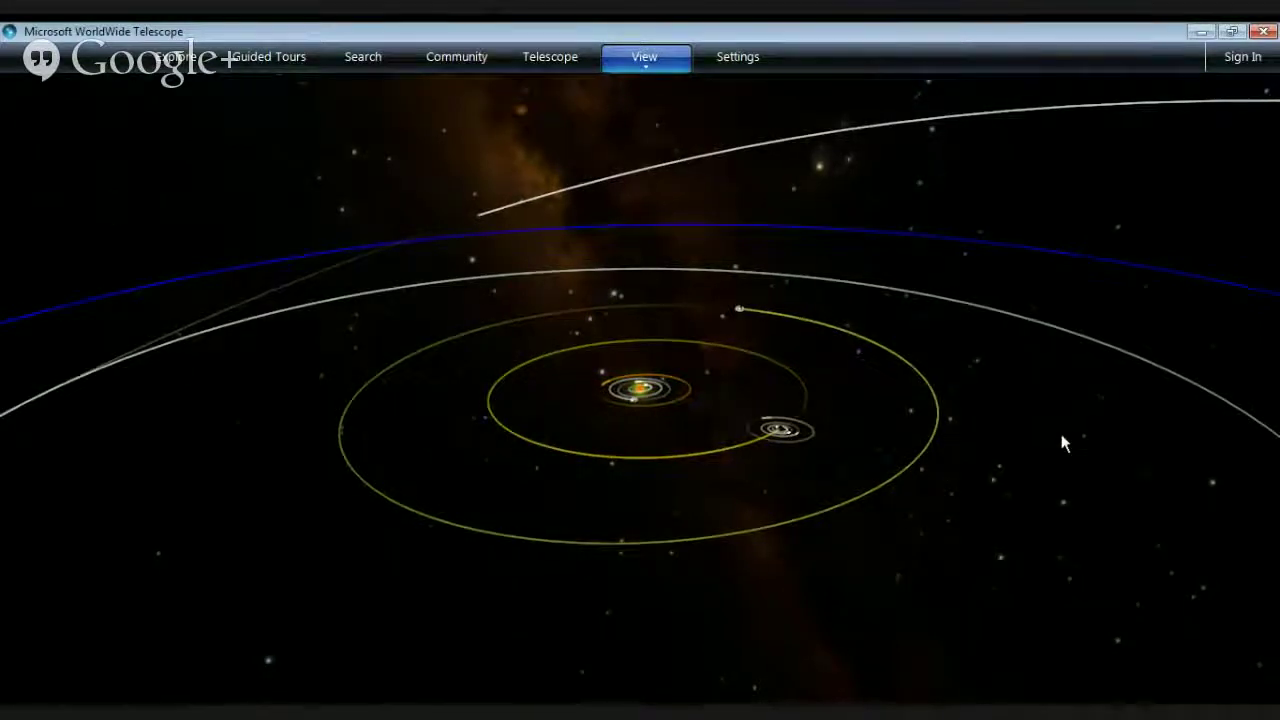
{"action": "left_click_drag", "start_coordinate": [1063, 443], "coordinate": [786, 514]}
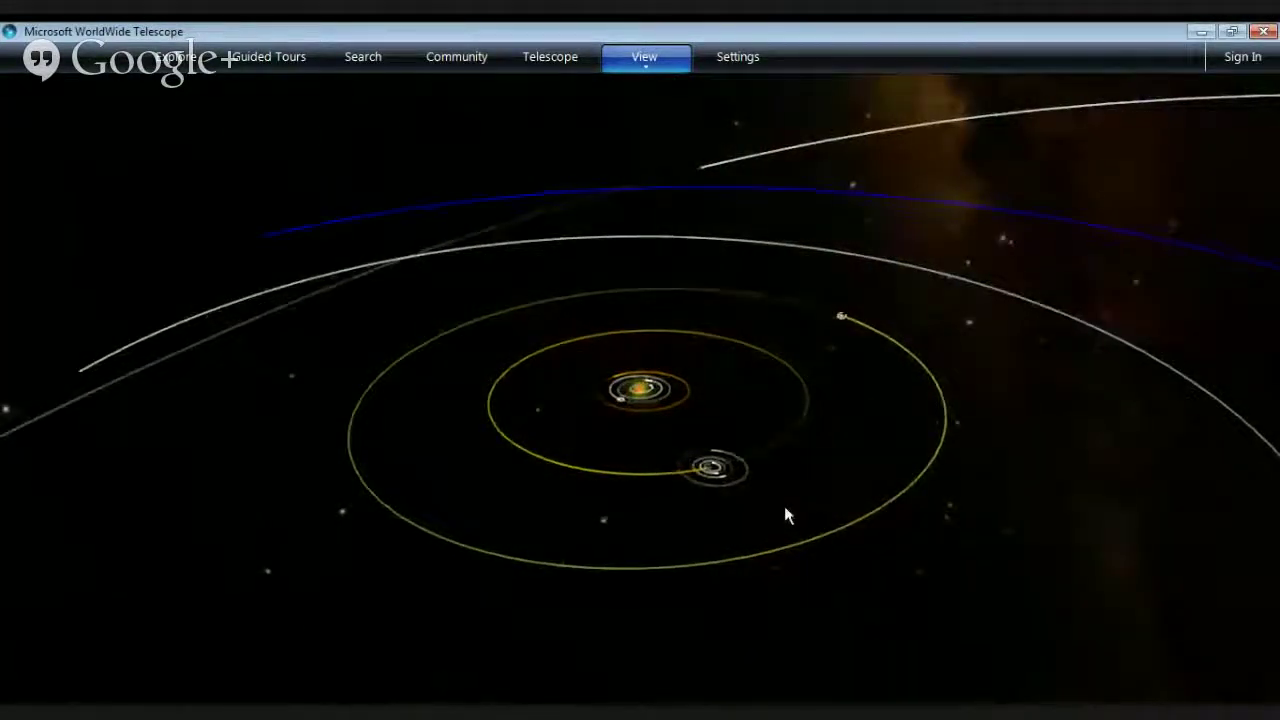
{"action": "left_click_drag", "start_coordinate": [1030, 465], "coordinate": [891, 477]}
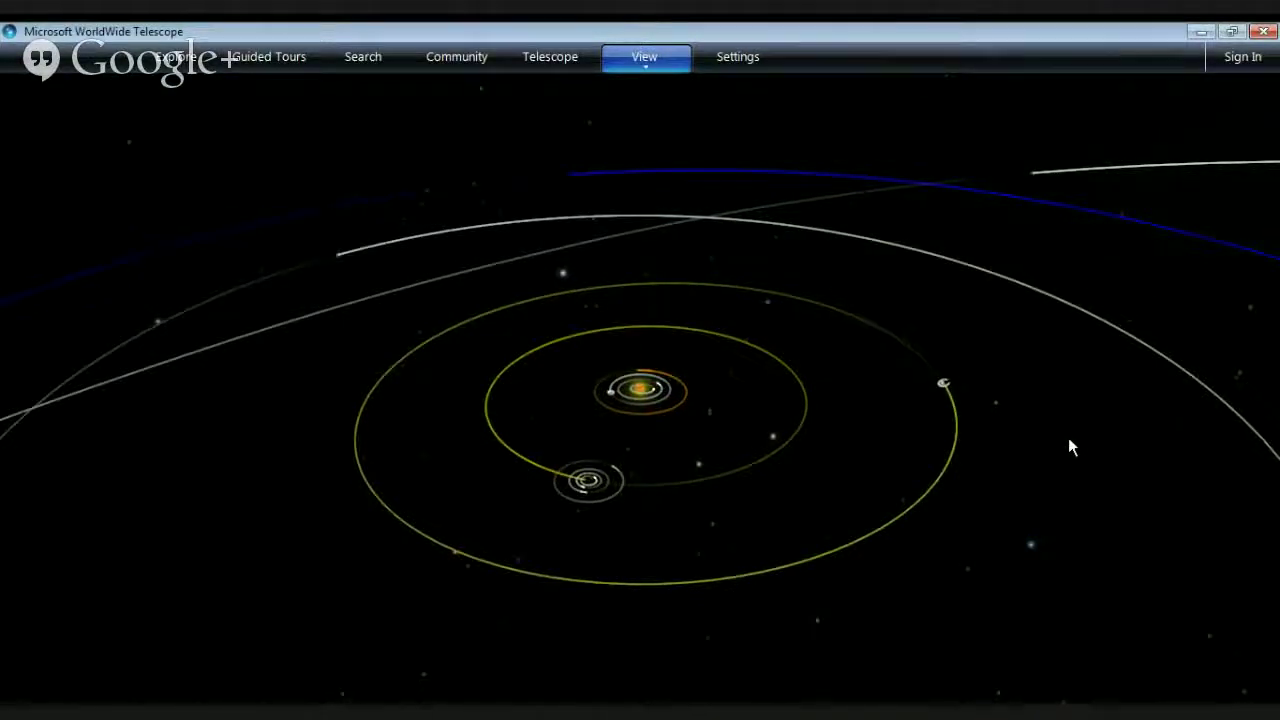
{"action": "left_click_drag", "start_coordinate": [1083, 449], "coordinate": [903, 414]}
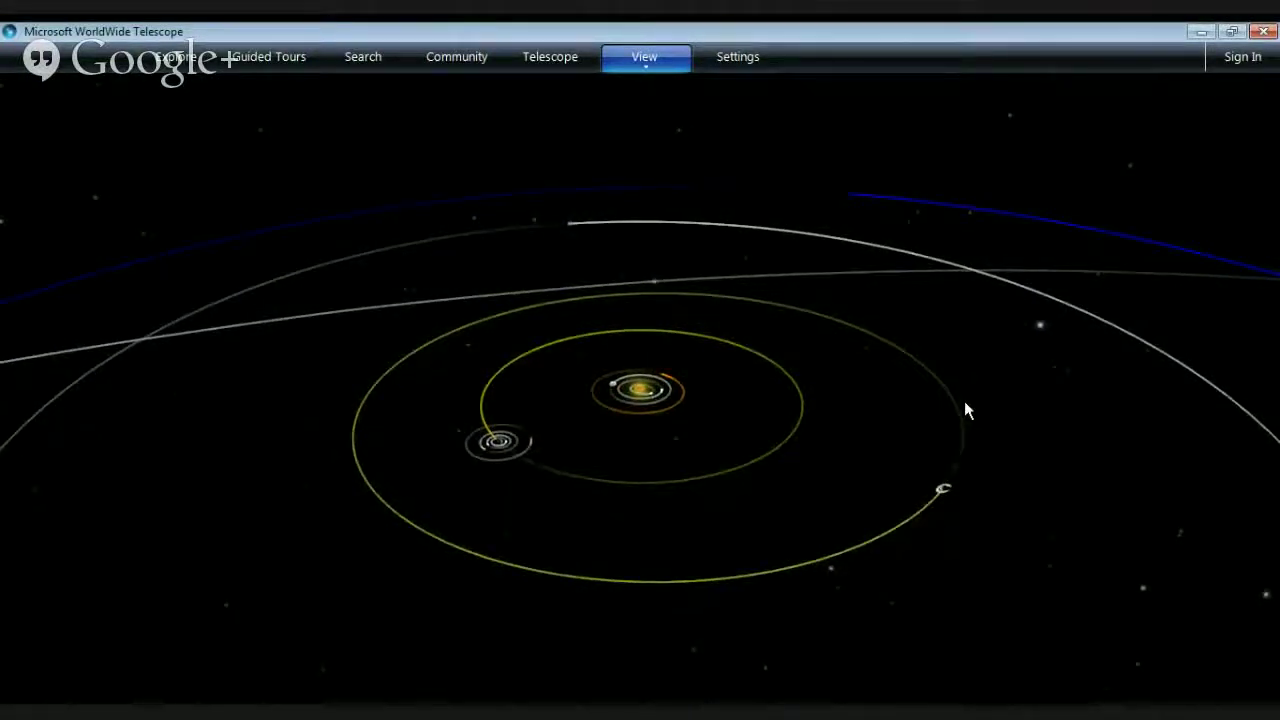
{"action": "left_click_drag", "start_coordinate": [1009, 429], "coordinate": [834, 486]}
{"action": "left_click_drag", "start_coordinate": [960, 457], "coordinate": [567, 492]}
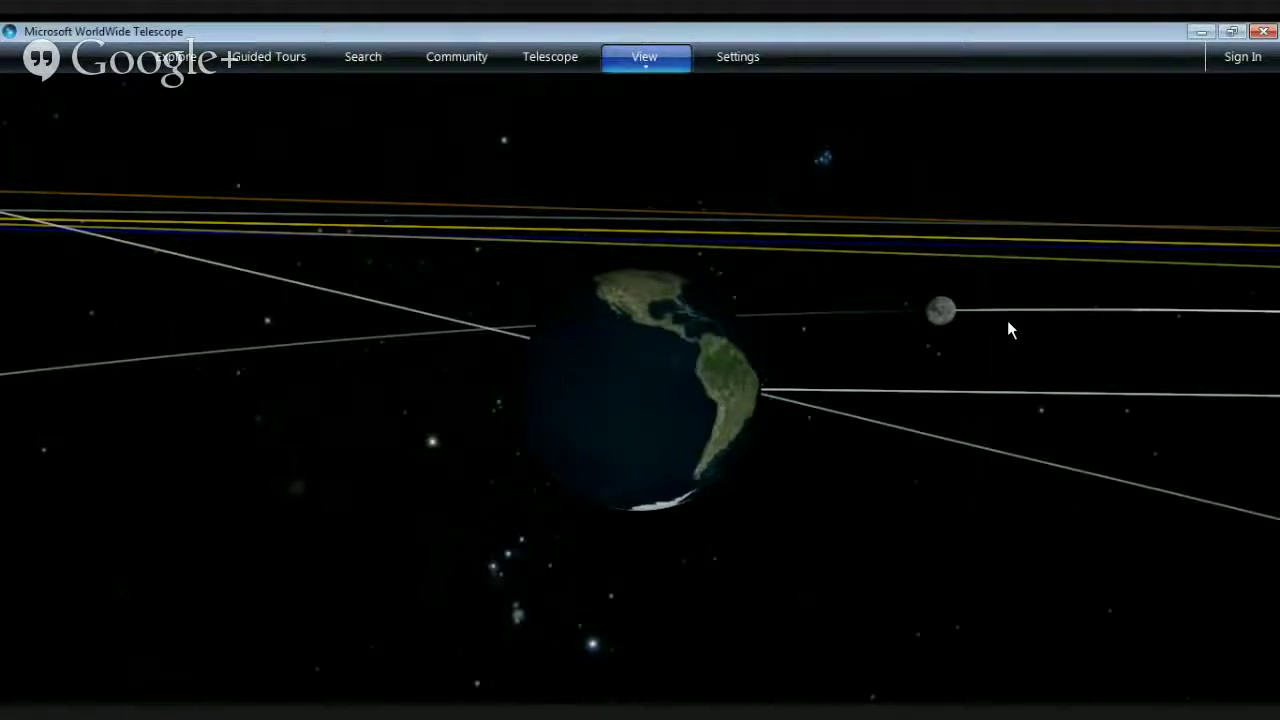
Examine the Moon's orbit around Earth from different distances and from another side.
{"action": "left_click_drag", "start_coordinate": [1066, 400], "coordinate": [726, 411]}
{"action": "scroll", "coordinate": [725, 408], "scroll_direction": "down", "scroll_amount": 5}
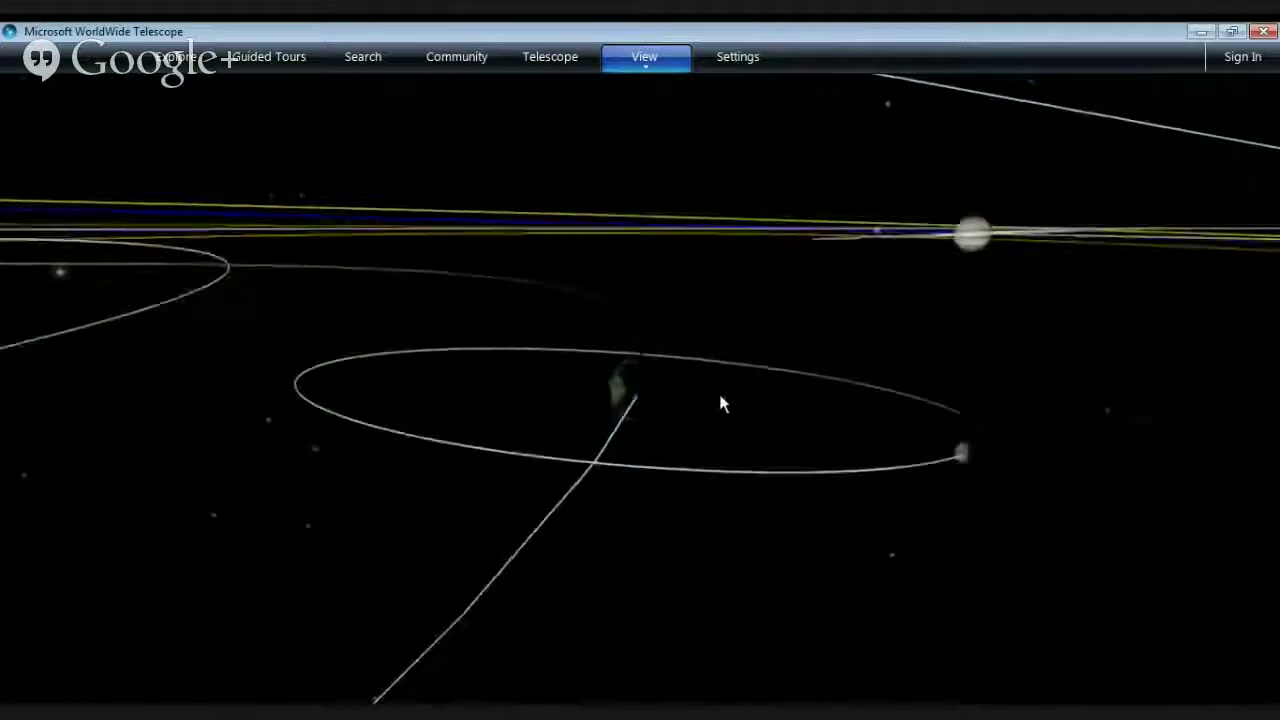
{"action": "scroll", "coordinate": [700, 386], "scroll_direction": "down", "scroll_amount": 2}
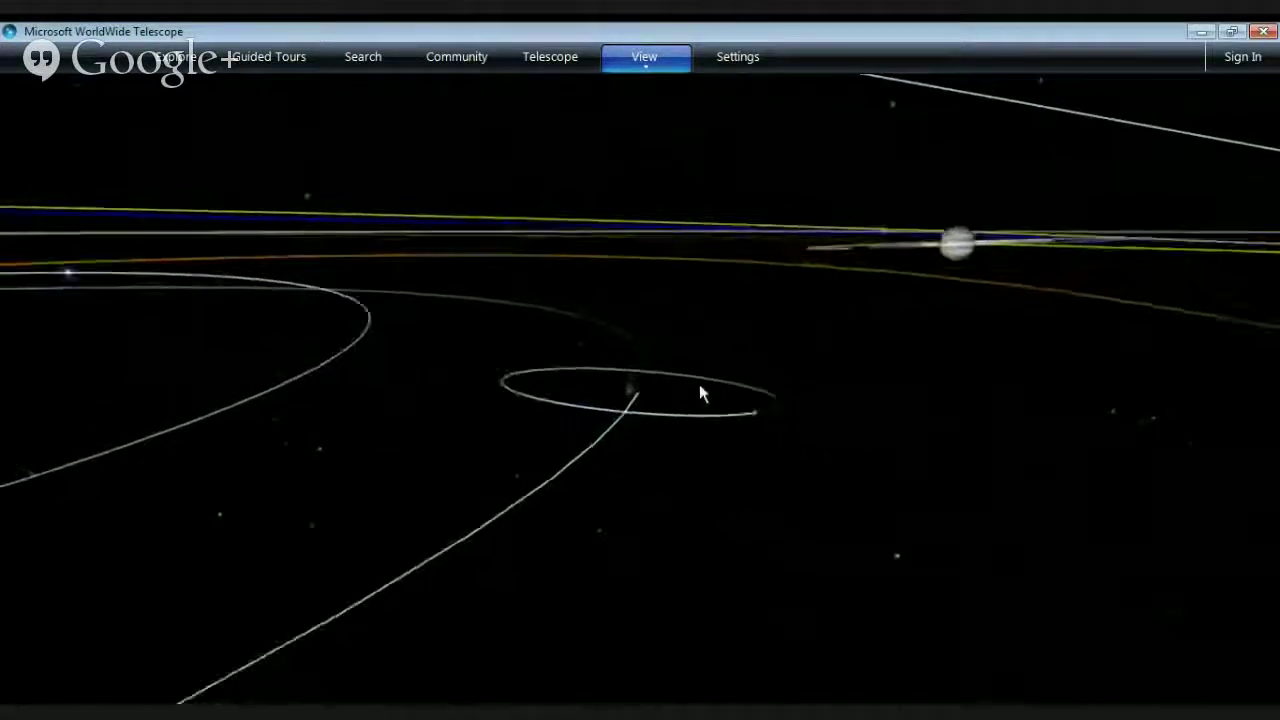
{"action": "scroll", "coordinate": [700, 391], "scroll_direction": "up", "scroll_amount": 5}
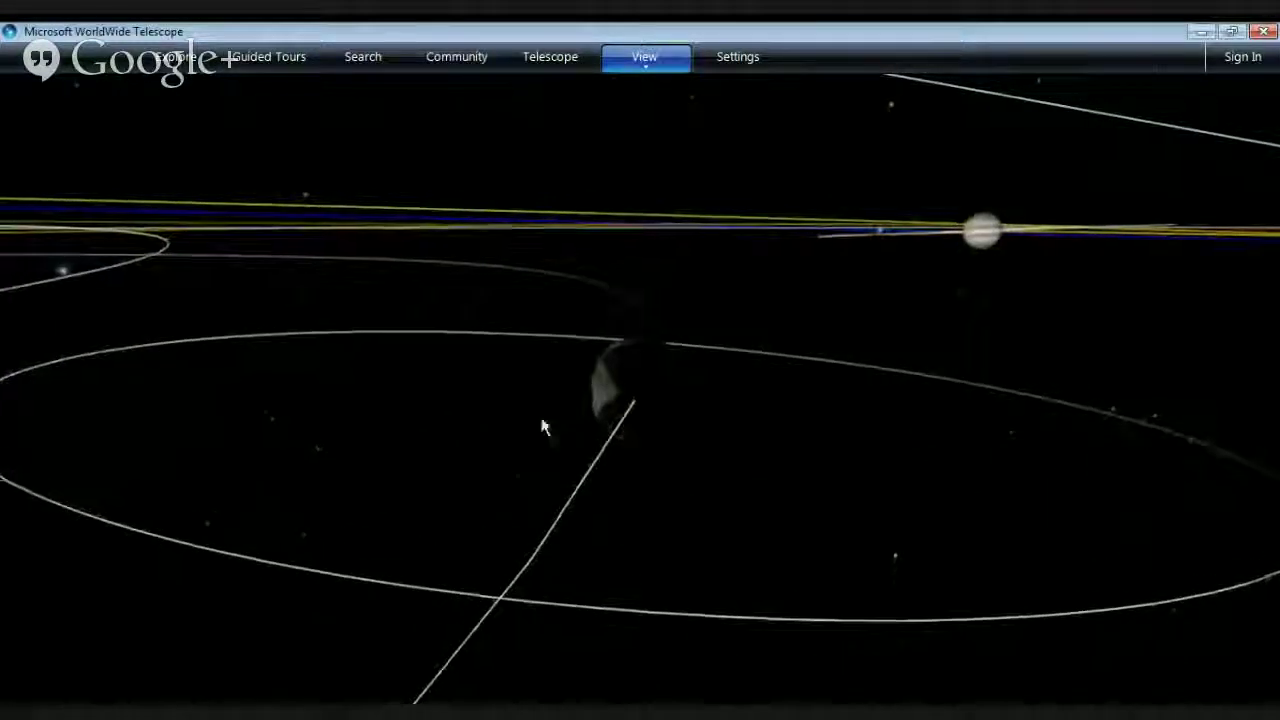
{"action": "left_click_drag", "start_coordinate": [541, 419], "coordinate": [297, 429]}
Compare the Moon's orbit with the inner solar system and Jupiter's orbit, then return close to Earth.
{"action": "scroll", "coordinate": [962, 384], "scroll_direction": "down", "scroll_amount": 5}
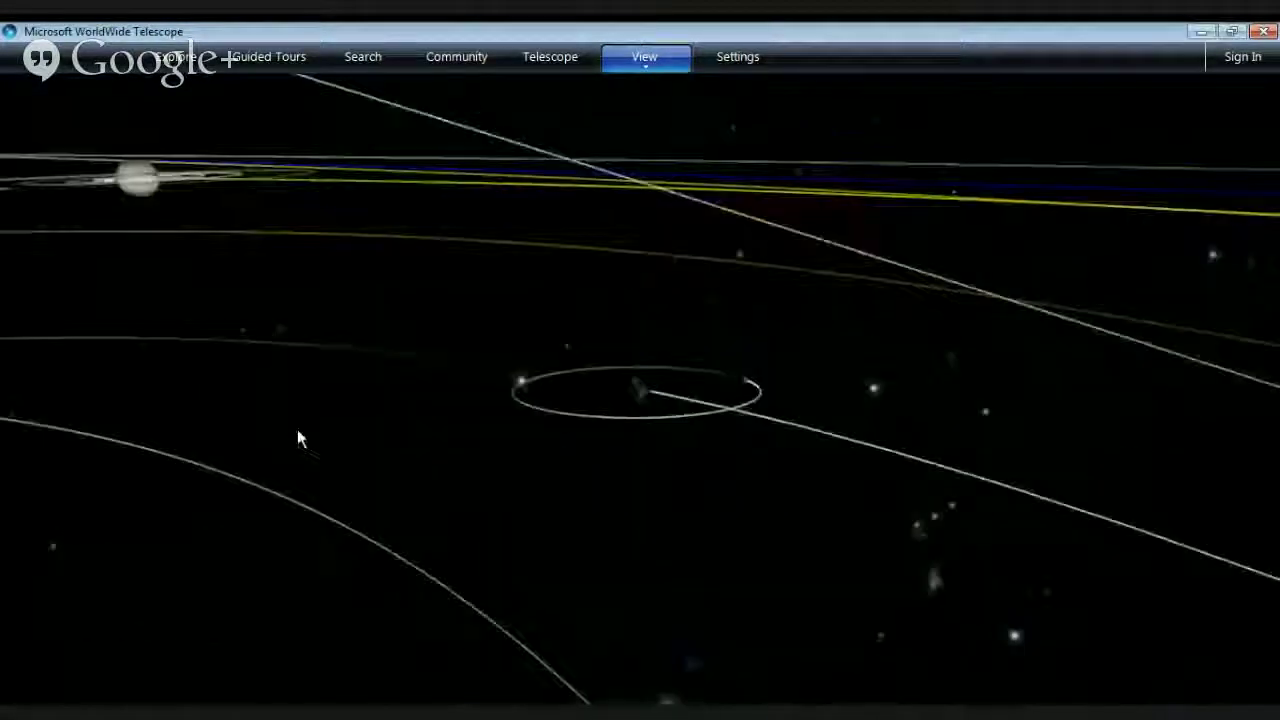
{"action": "scroll", "coordinate": [499, 406], "scroll_direction": "down", "scroll_amount": 4}
{"action": "scroll", "coordinate": [520, 416], "scroll_direction": "down", "scroll_amount": 2}
{"action": "scroll", "coordinate": [805, 408], "scroll_direction": "down", "scroll_amount": 4}
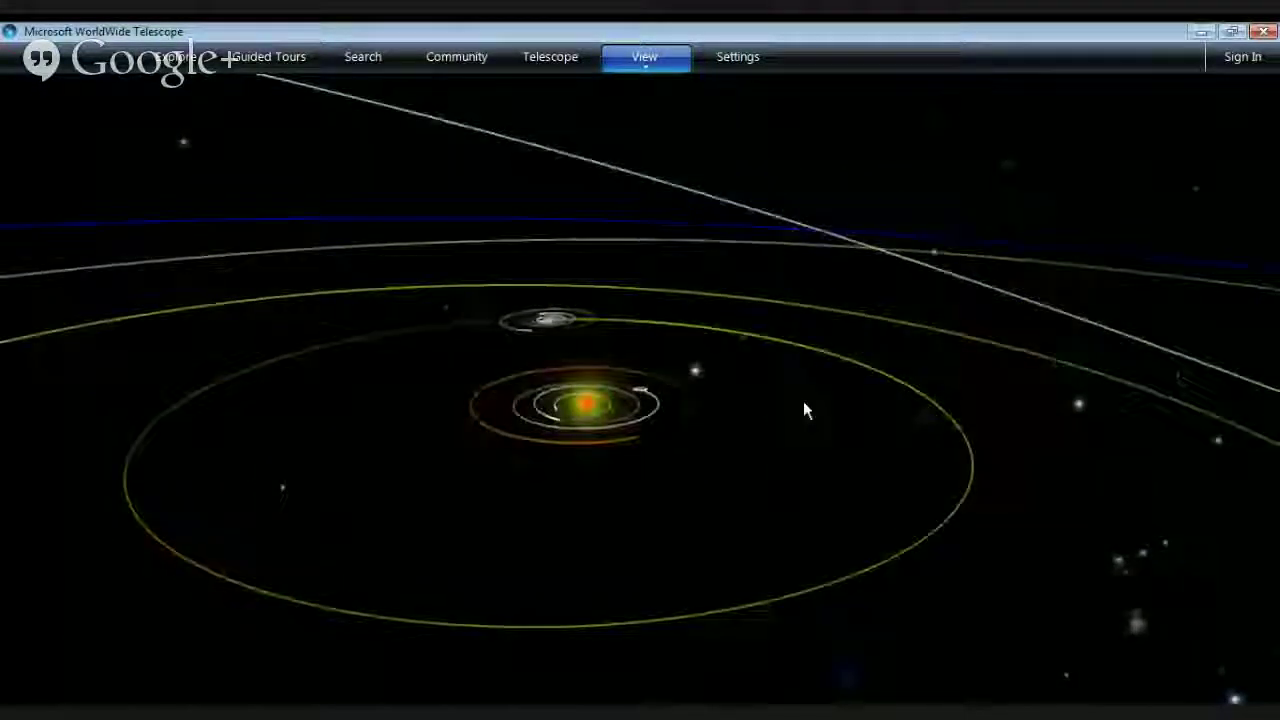
{"action": "scroll", "coordinate": [804, 392], "scroll_direction": "down", "scroll_amount": 4}
{"action": "left_click_drag", "start_coordinate": [410, 409], "coordinate": [621, 495]}
{"action": "scroll", "coordinate": [717, 494], "scroll_direction": "up", "scroll_amount": 8}
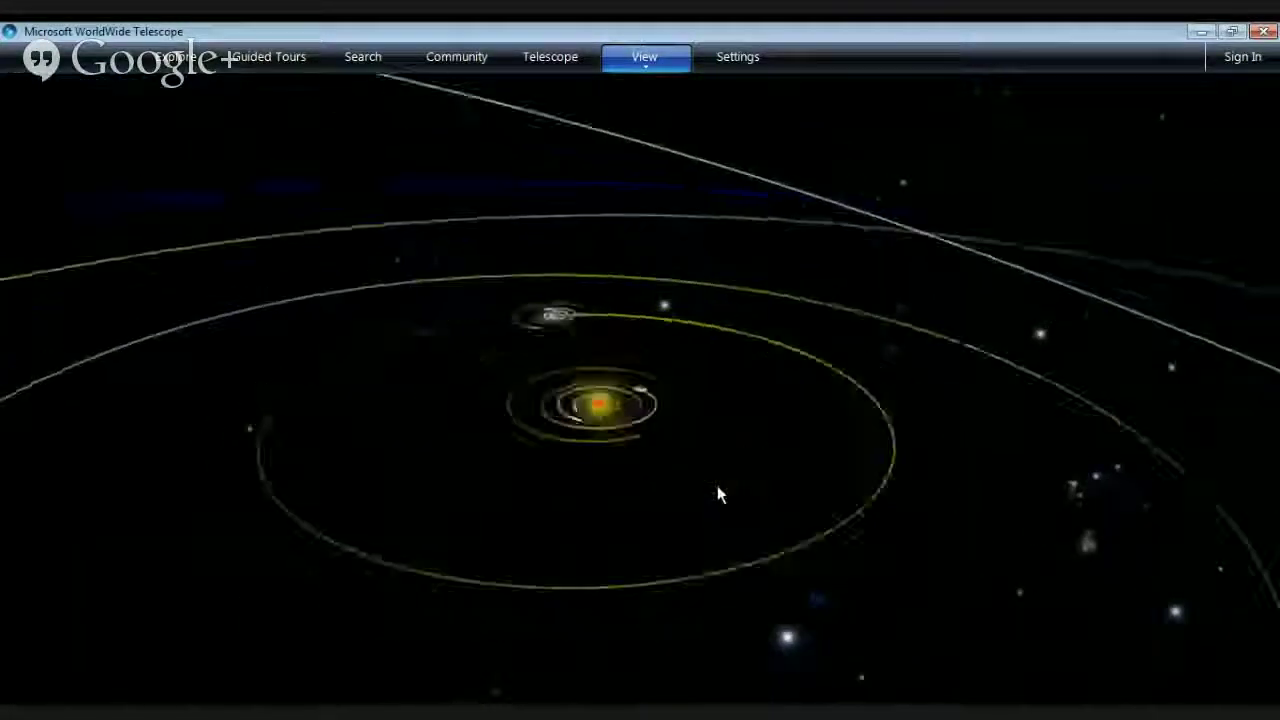
{"action": "scroll", "coordinate": [717, 490], "scroll_direction": "up", "scroll_amount": 5}
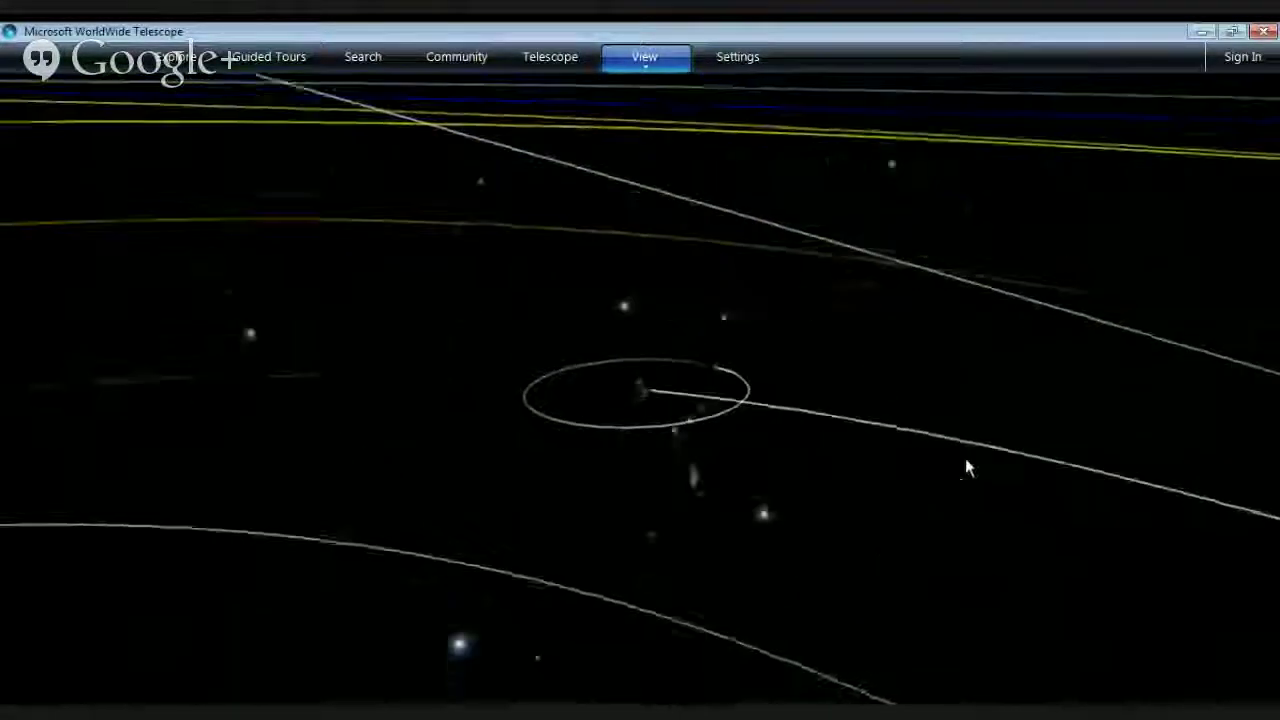
{"action": "scroll", "coordinate": [836, 454], "scroll_direction": "up", "scroll_amount": 2}
View Earth's orbit around the Sun and the neighbouring planets' orbits from above the orbital plane.
{"action": "scroll", "coordinate": [797, 486], "scroll_direction": "down", "scroll_amount": 4}
{"action": "left_click_drag", "start_coordinate": [909, 293], "coordinate": [914, 700]}
{"action": "scroll", "coordinate": [894, 488], "scroll_direction": "down", "scroll_amount": 6}
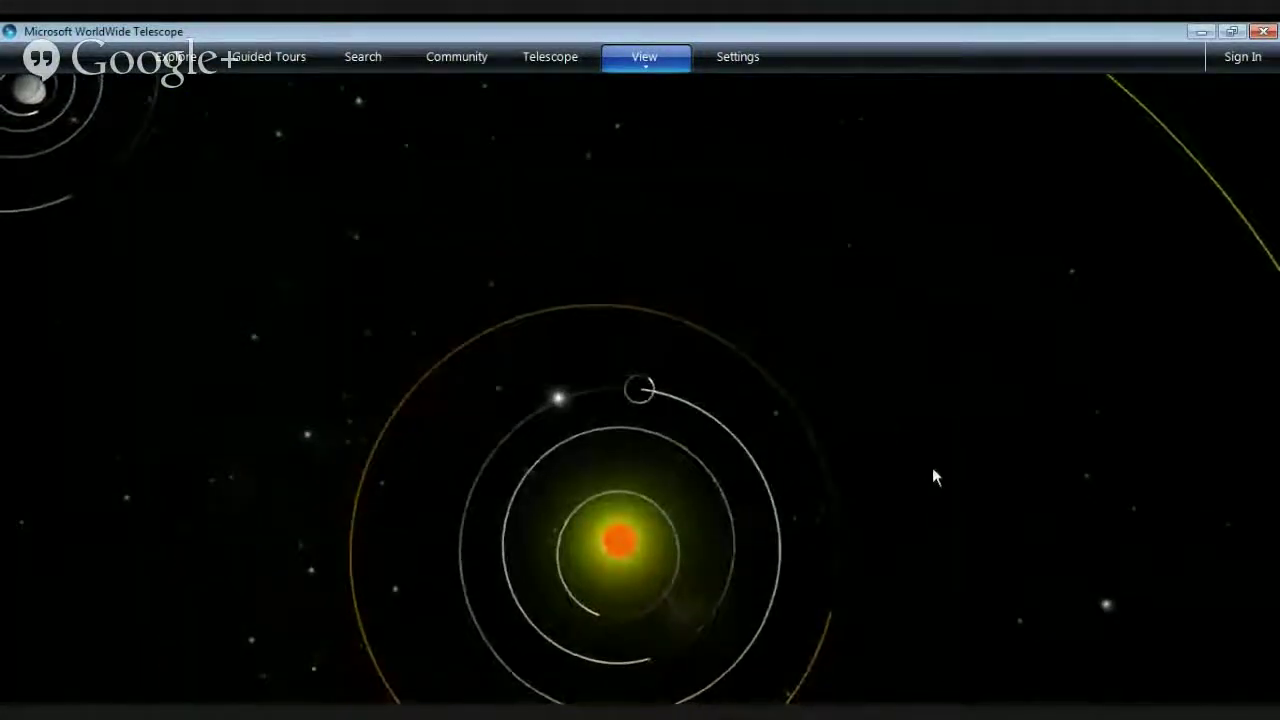
{"action": "middle_click_drag", "start_coordinate": [843, 481], "coordinate": [857, 309]}
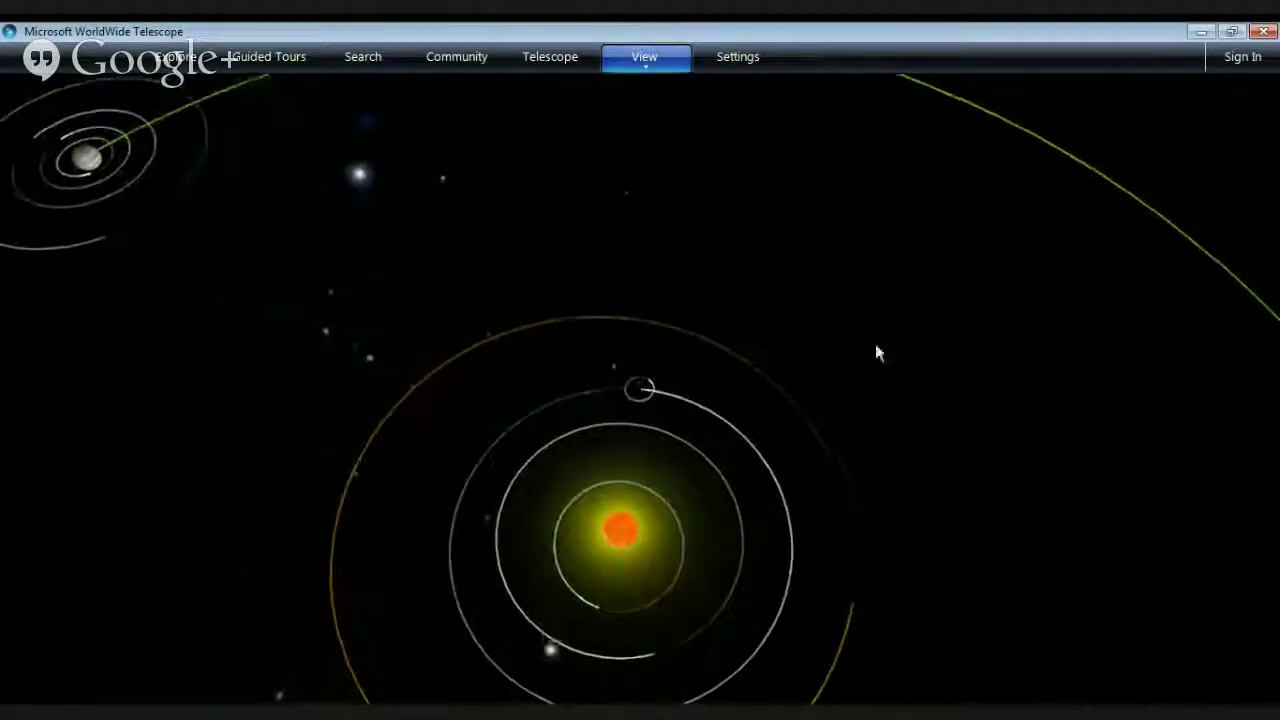
{"action": "middle_click_drag", "start_coordinate": [880, 530], "coordinate": [888, 225]}
Return to an oblique close view of Earth and examine the Moon's path relative to Earth's orbit.
{"action": "scroll", "coordinate": [875, 372], "scroll_direction": "up", "scroll_amount": 5}
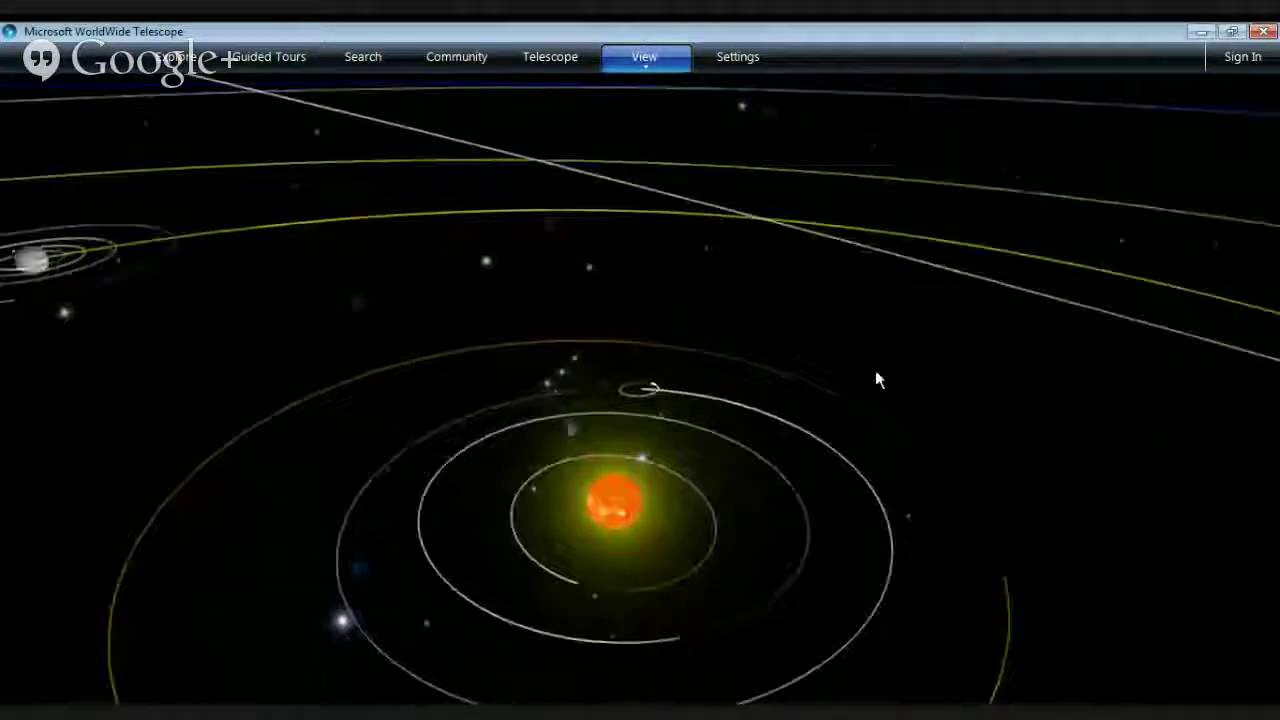
{"action": "scroll", "coordinate": [873, 373], "scroll_direction": "up", "scroll_amount": 5}
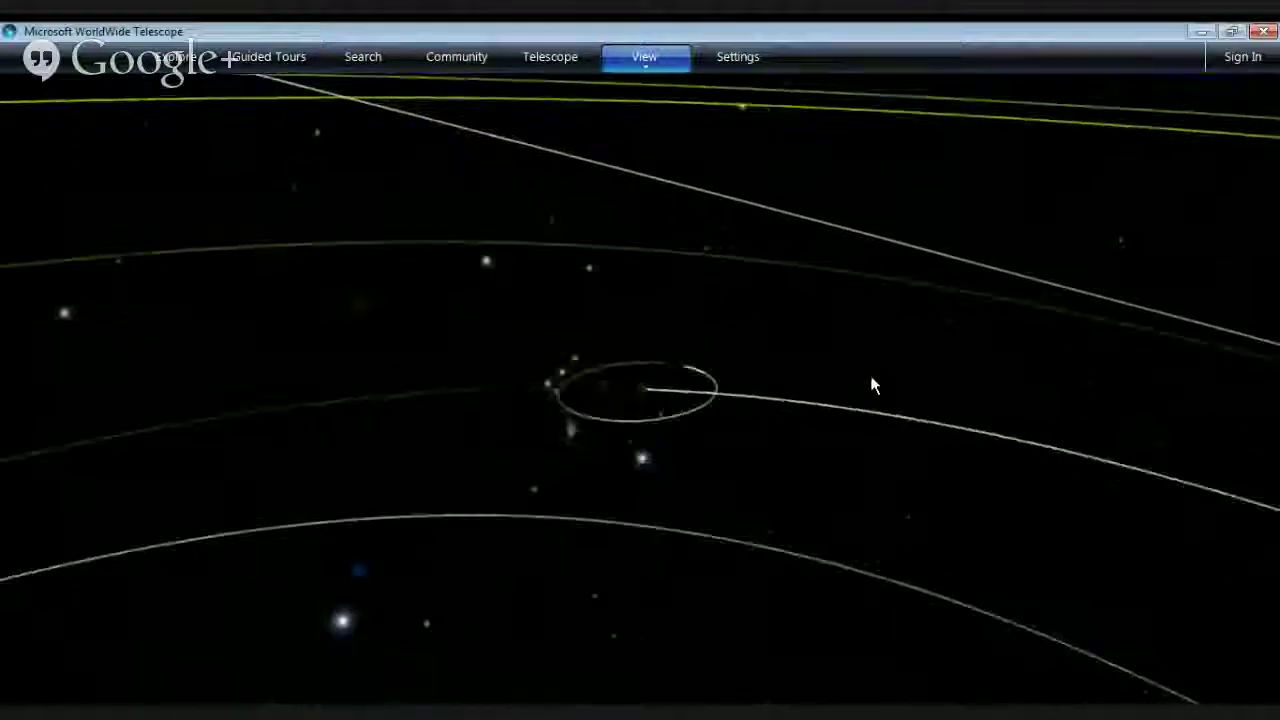
{"action": "left_click_drag", "start_coordinate": [766, 480], "coordinate": [918, 356]}
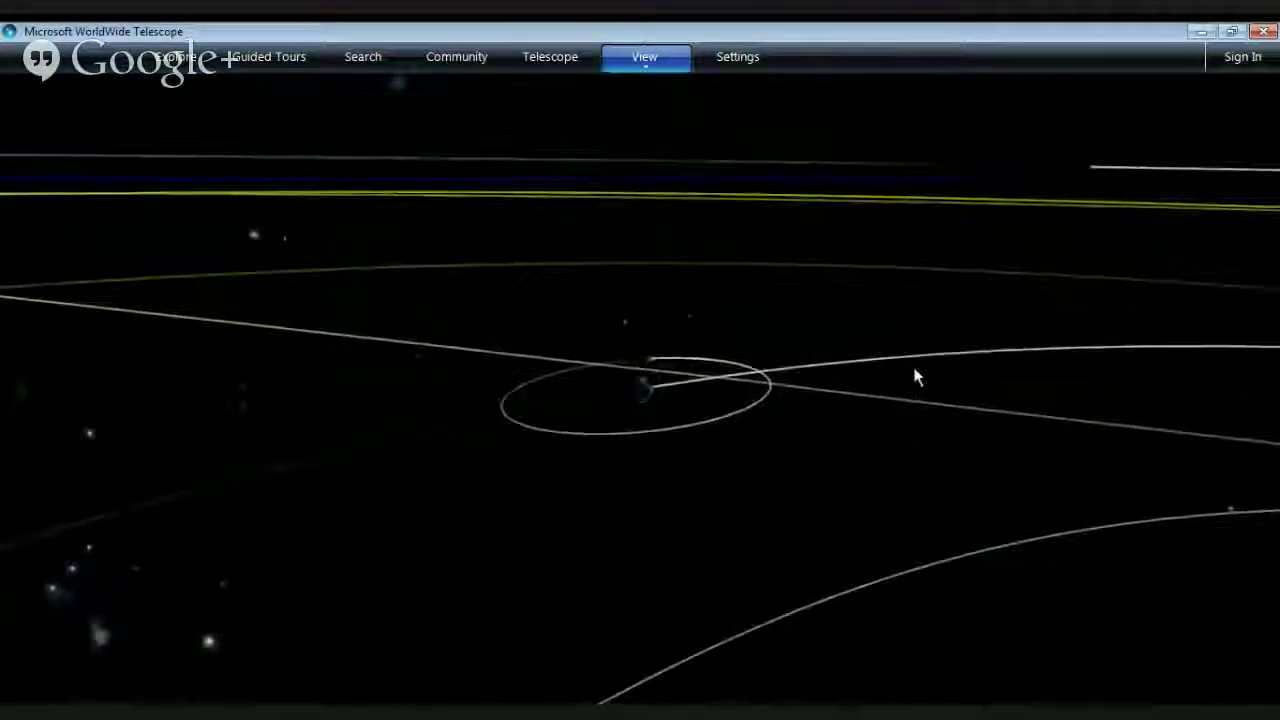
{"action": "left_click_drag", "start_coordinate": [727, 463], "coordinate": [837, 463]}
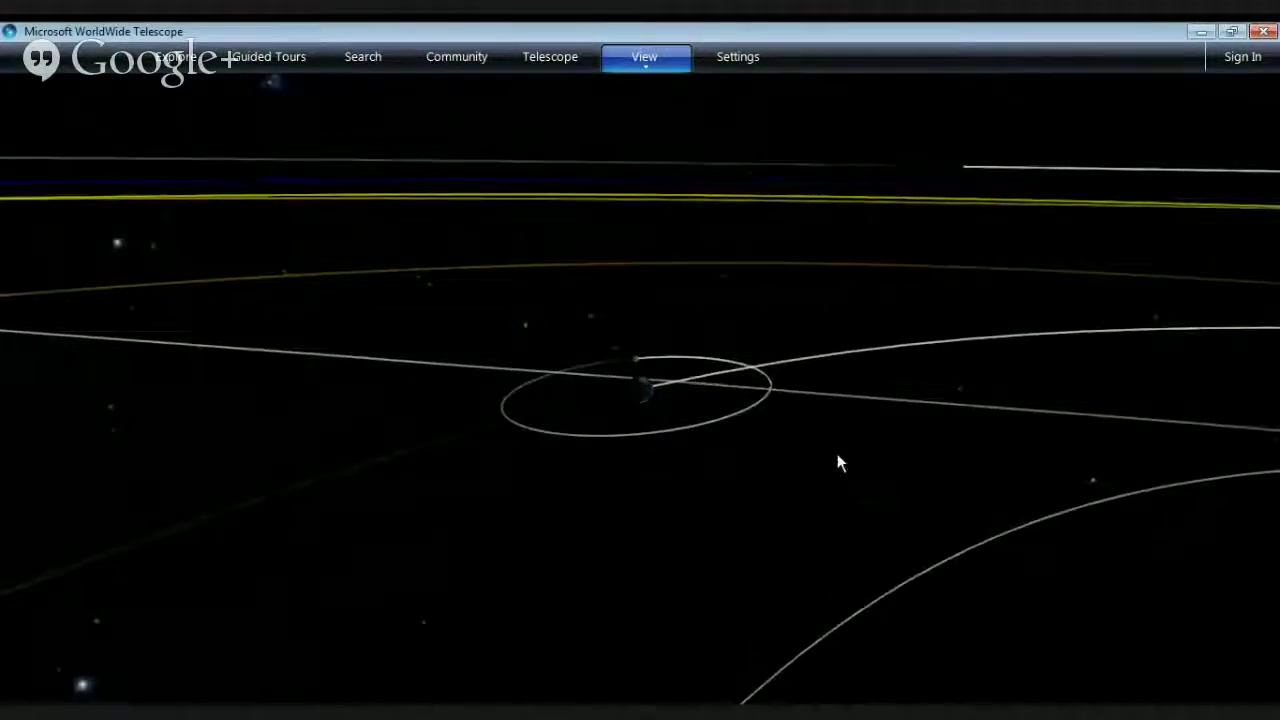
{"action": "scroll", "coordinate": [845, 452], "scroll_direction": "up", "scroll_amount": 3}
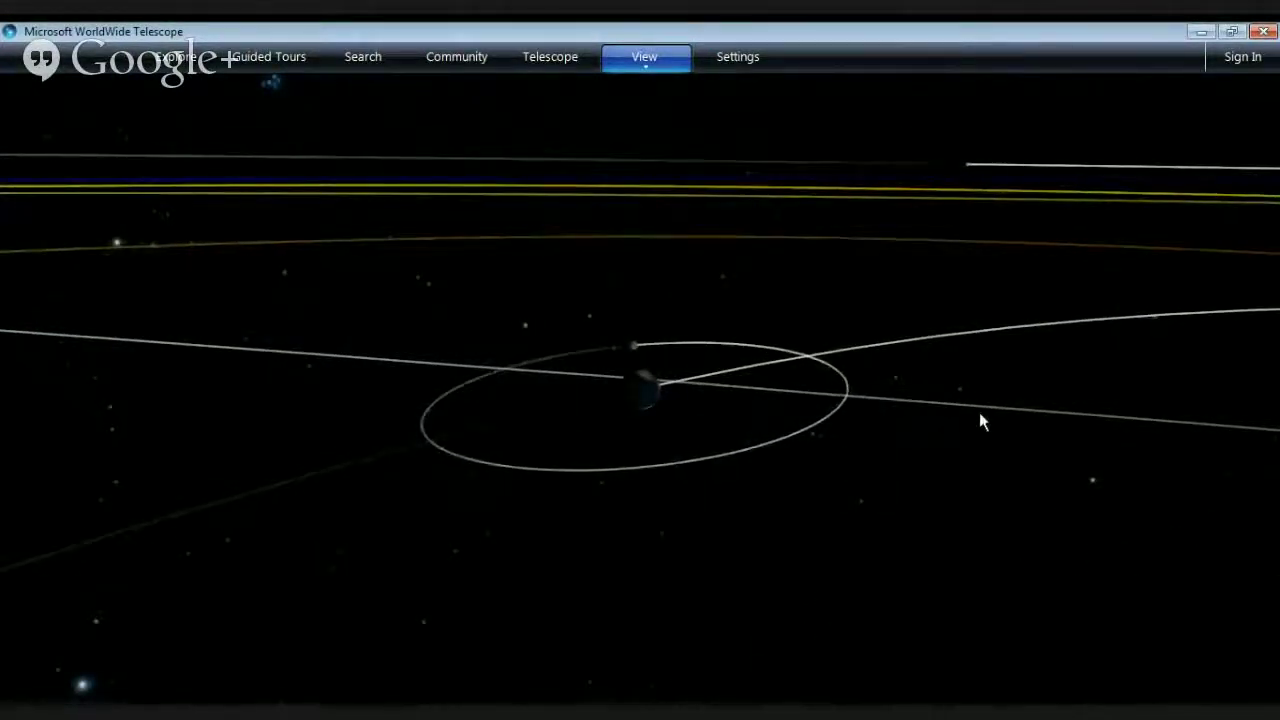
{"action": "left_click_drag", "start_coordinate": [1068, 374], "coordinate": [886, 446]}
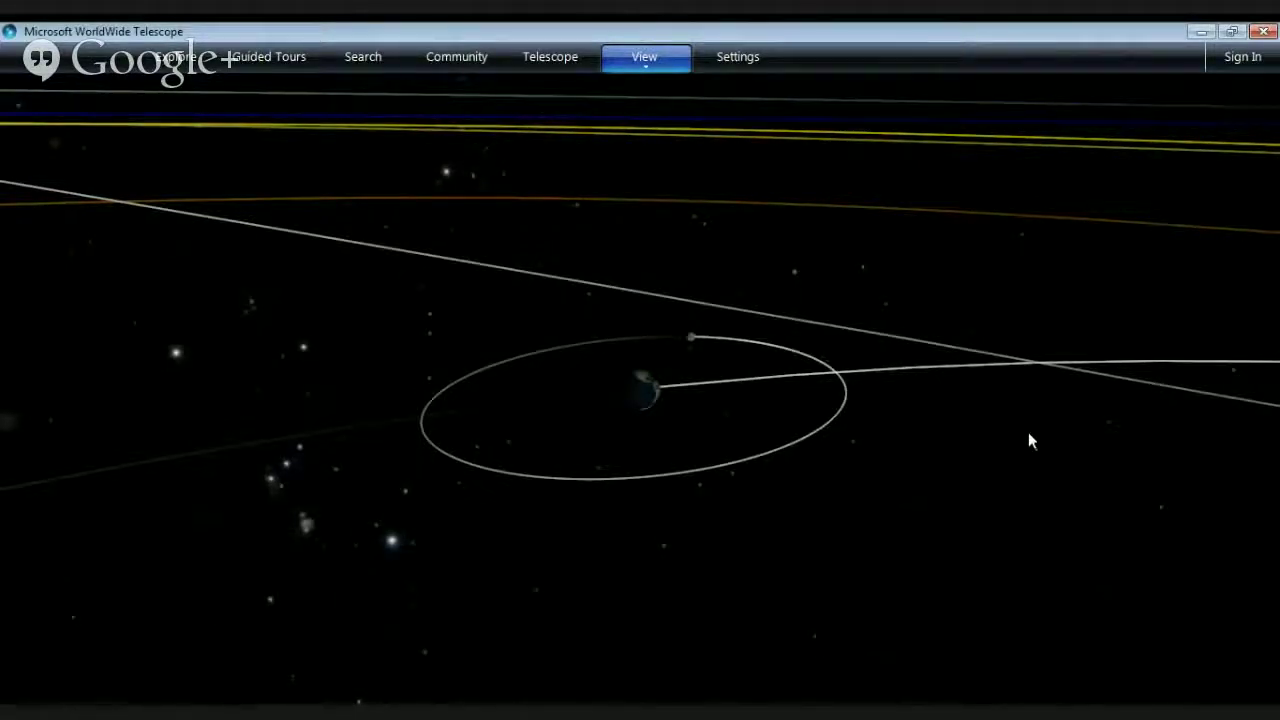
View the solar system edge-on and inspect how Earth and the Moon line up with the planets' orbital plane.
{"action": "left_click_drag", "start_coordinate": [1031, 440], "coordinate": [423, 285]}
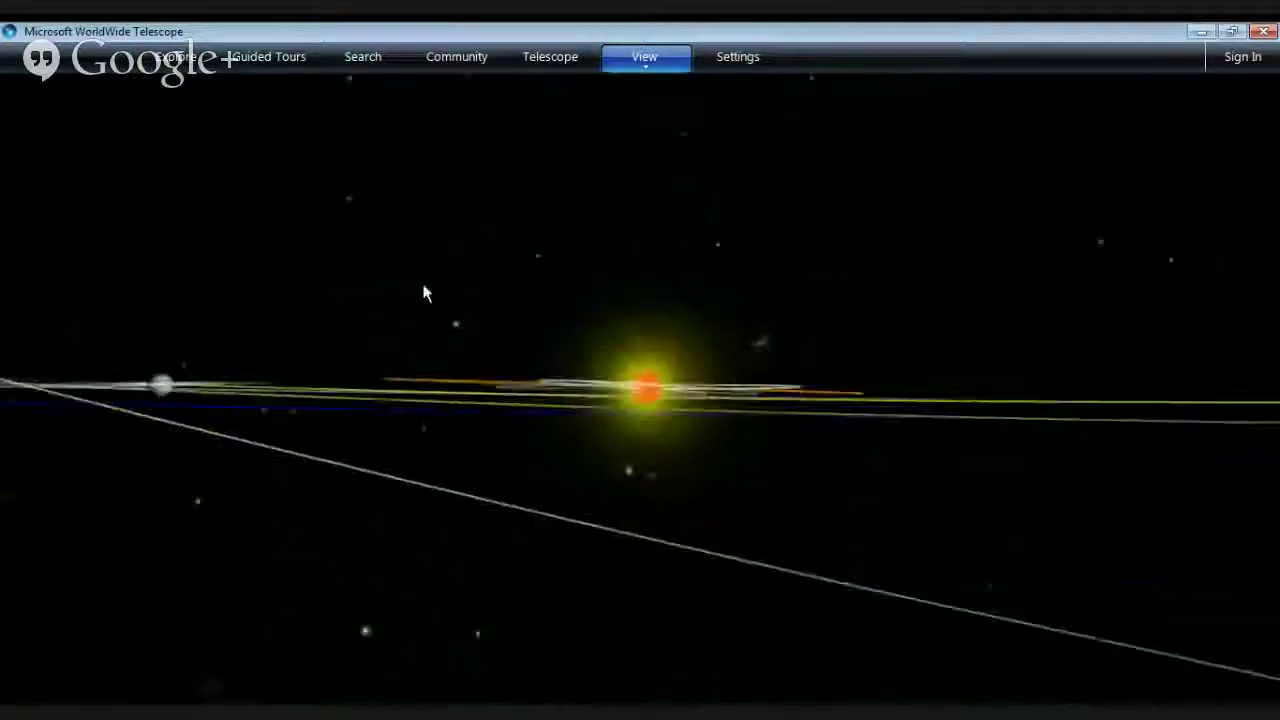
{"action": "scroll", "coordinate": [704, 409], "scroll_direction": "up", "scroll_amount": 4}
{"action": "scroll", "coordinate": [704, 409], "scroll_direction": "up", "scroll_amount": 4}
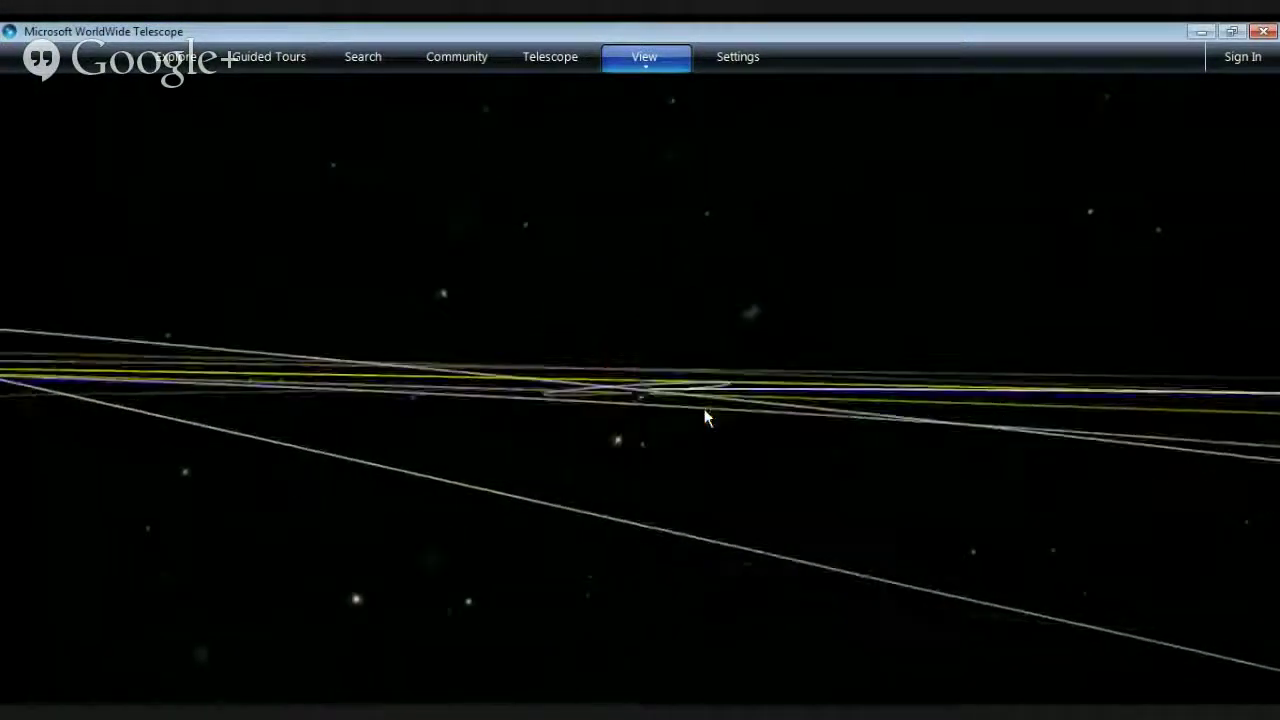
{"action": "scroll", "coordinate": [658, 451], "scroll_direction": "up", "scroll_amount": 6}
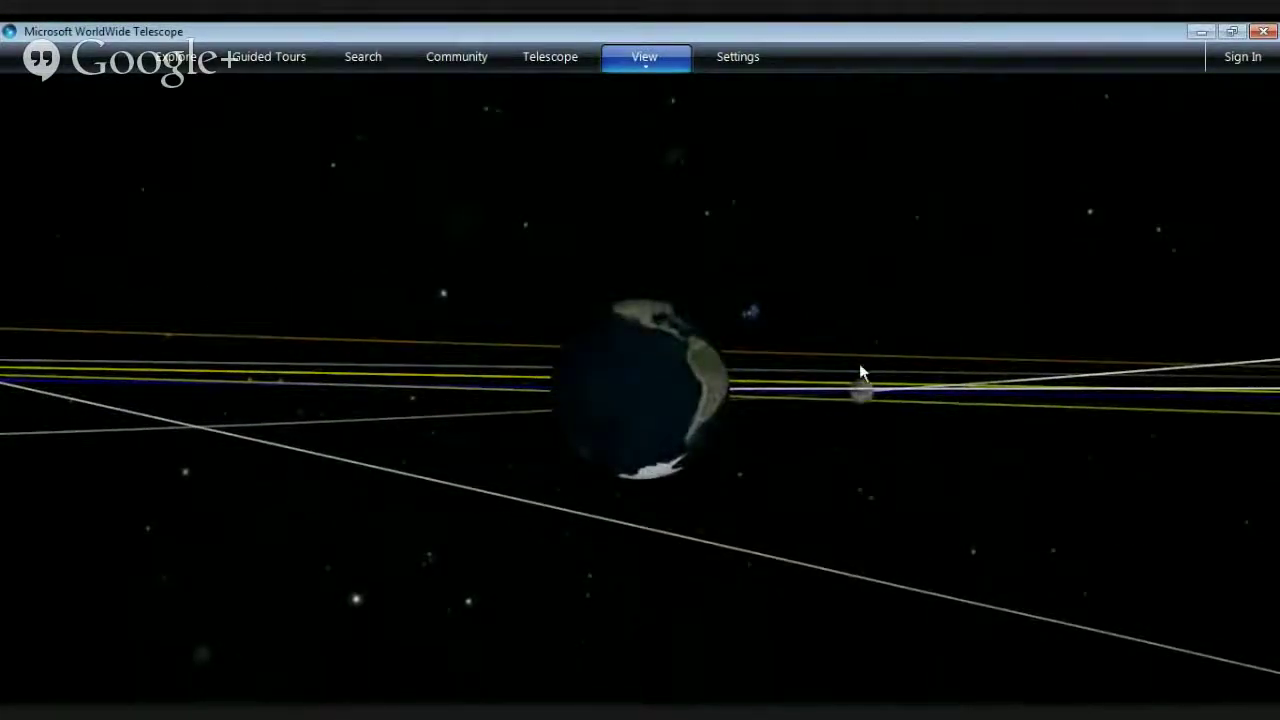
Inspect the Moon passing behind Earth from slightly above the orbital plane, at several distances and tilts.
{"action": "left_click_drag", "start_coordinate": [1050, 450], "coordinate": [520, 505]}
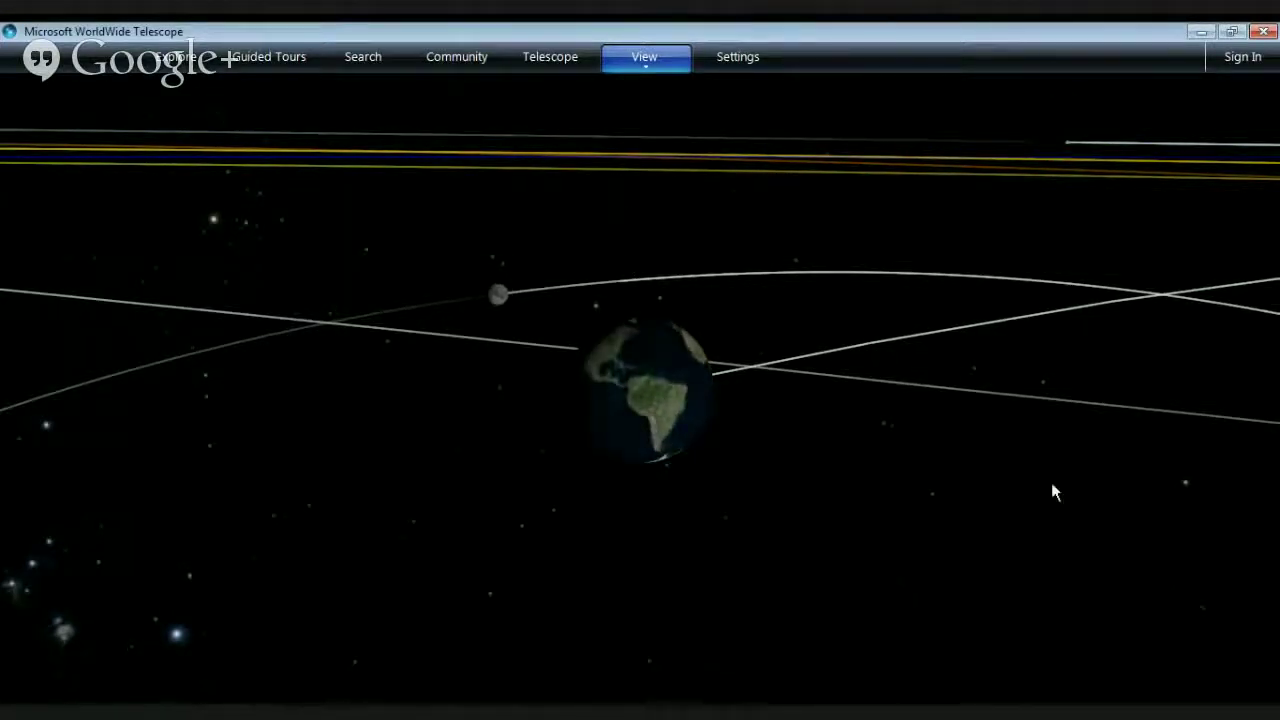
{"action": "left_click_drag", "start_coordinate": [1051, 486], "coordinate": [739, 428]}
{"action": "scroll", "coordinate": [737, 427], "scroll_direction": "down", "scroll_amount": 2}
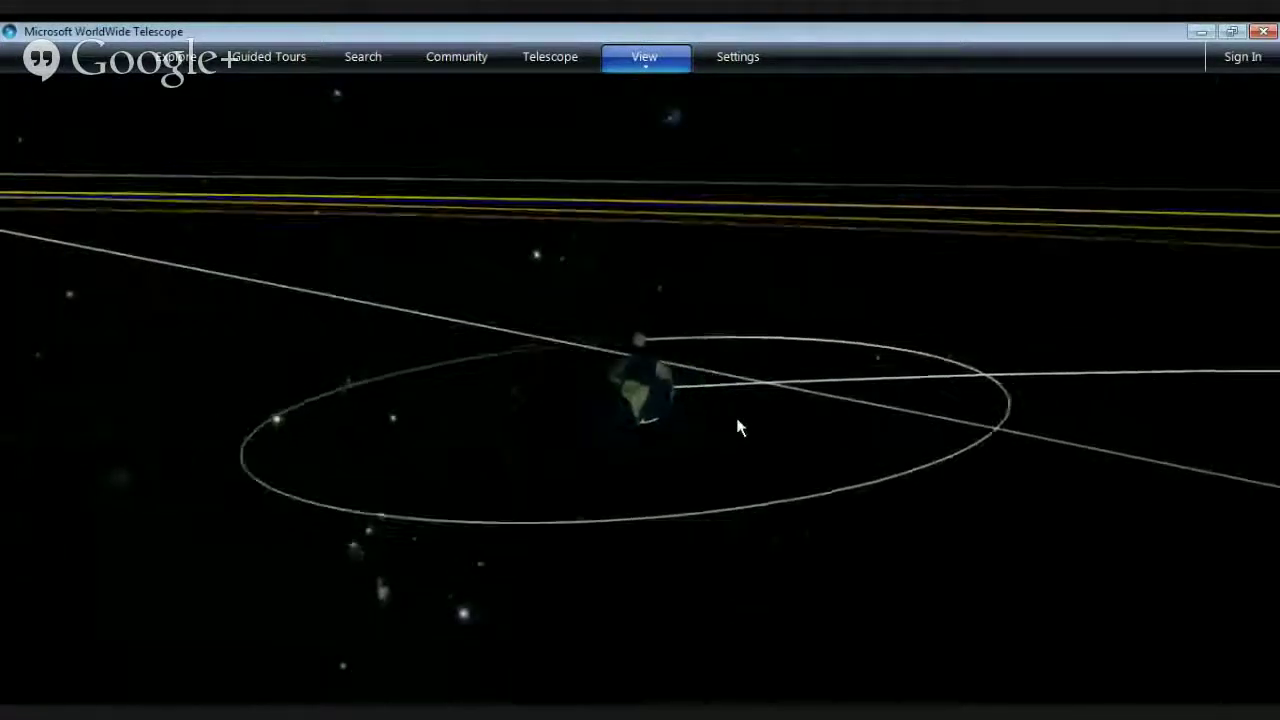
{"action": "scroll", "coordinate": [737, 427], "scroll_direction": "up", "scroll_amount": 2}
{"action": "scroll", "coordinate": [737, 420], "scroll_direction": "up", "scroll_amount": 2}
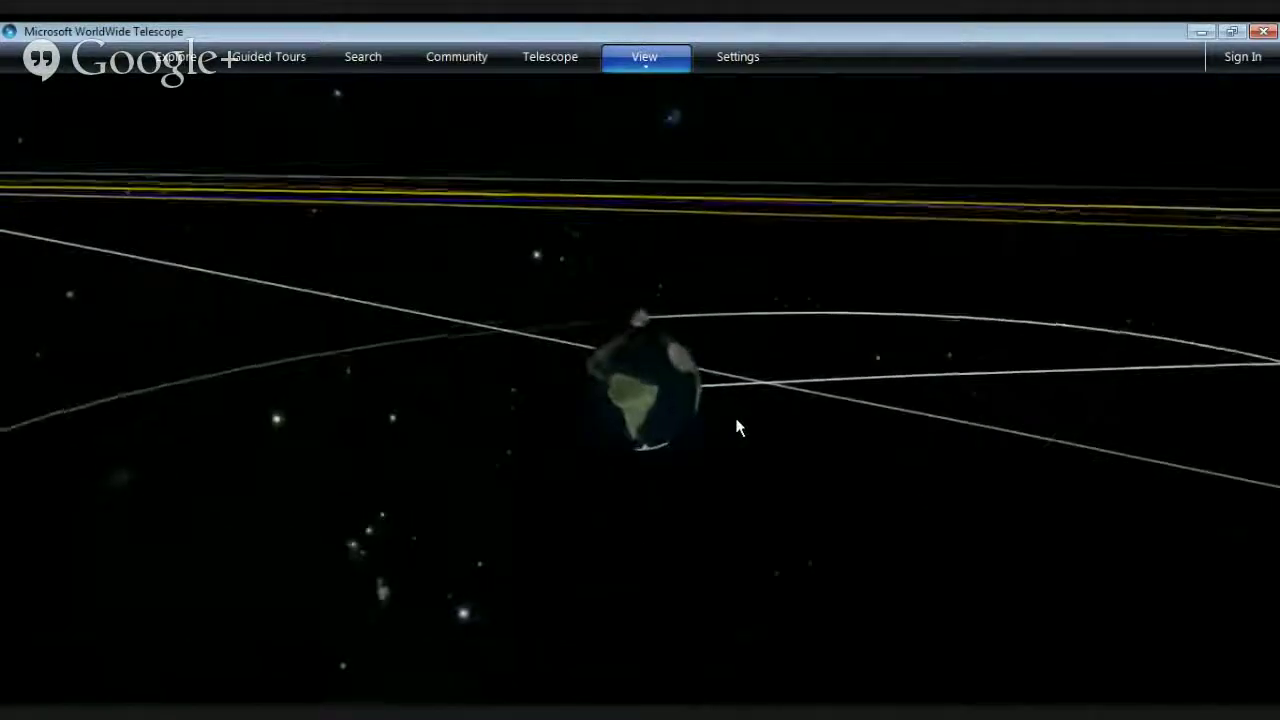
{"action": "left_click_drag", "start_coordinate": [717, 343], "coordinate": [704, 484]}
{"action": "scroll", "coordinate": [703, 392], "scroll_direction": "down", "scroll_amount": 1}
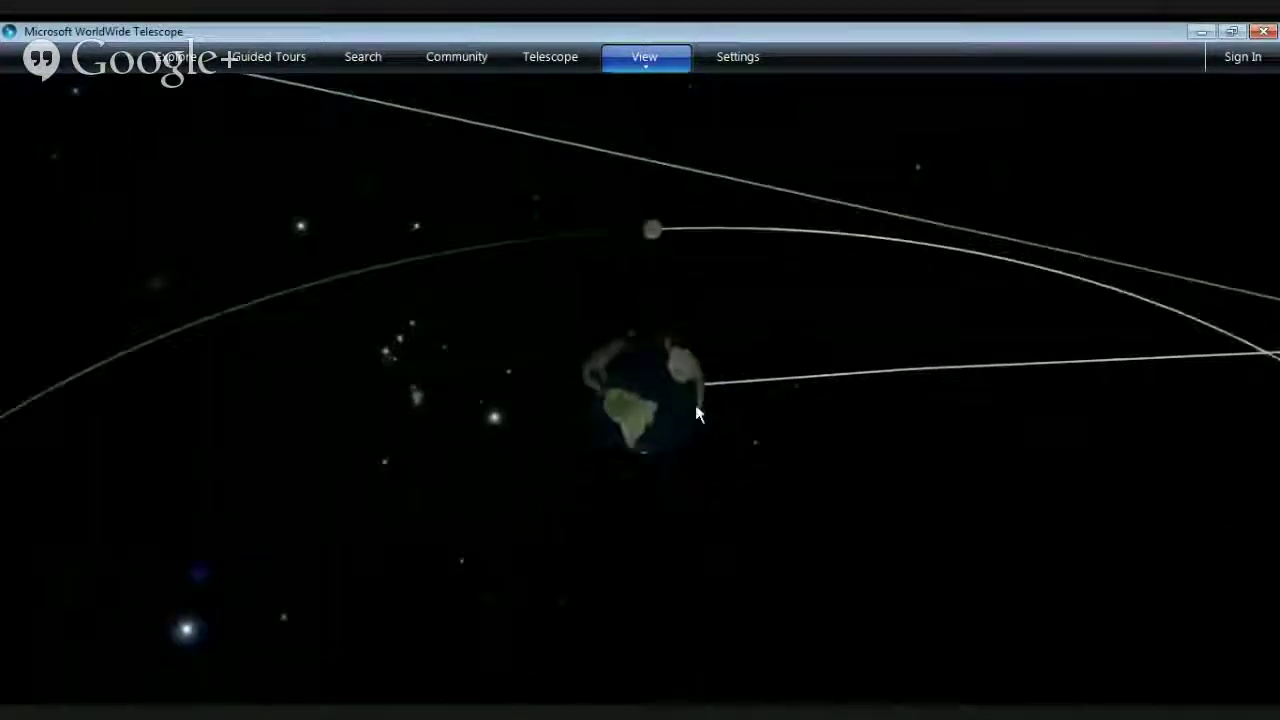
Circle around Earth to view the Moon and its orbit from the side with Jupiter in the background.
{"action": "left_click_drag", "start_coordinate": [695, 405], "coordinate": [785, 273]}
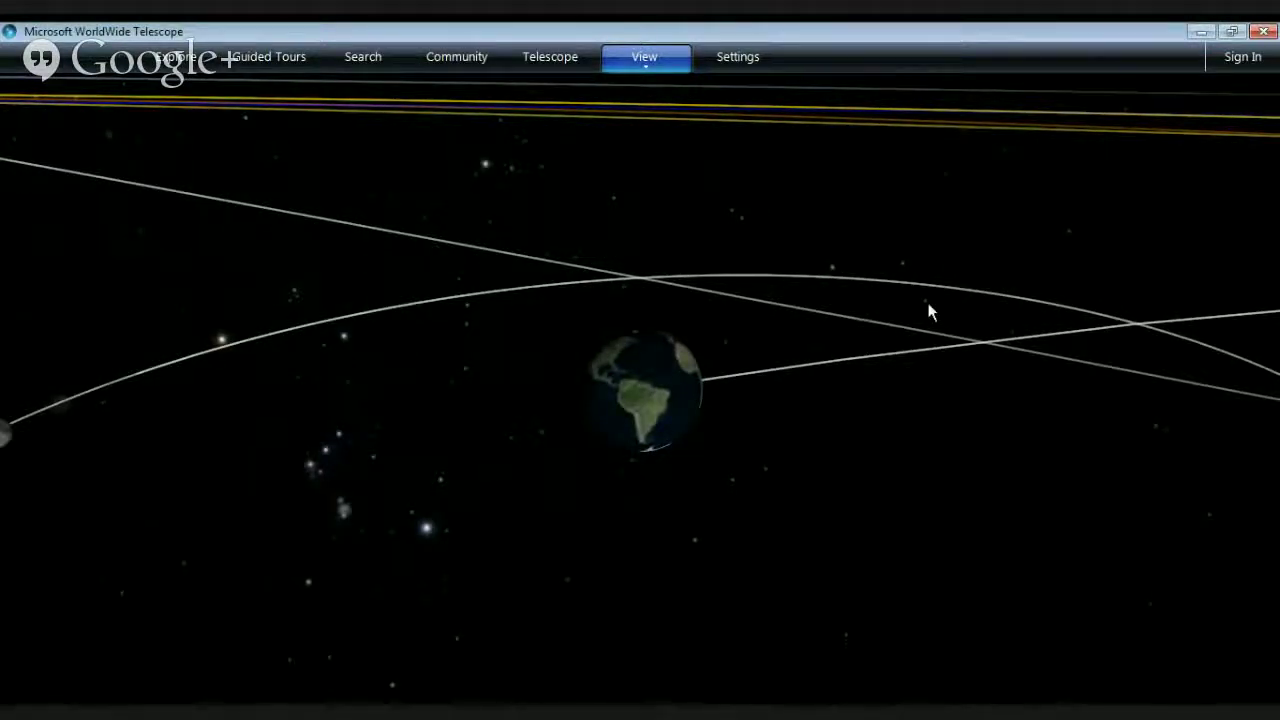
{"action": "left_click_drag", "start_coordinate": [984, 382], "coordinate": [669, 428]}
{"action": "left_click_drag", "start_coordinate": [964, 308], "coordinate": [900, 331]}
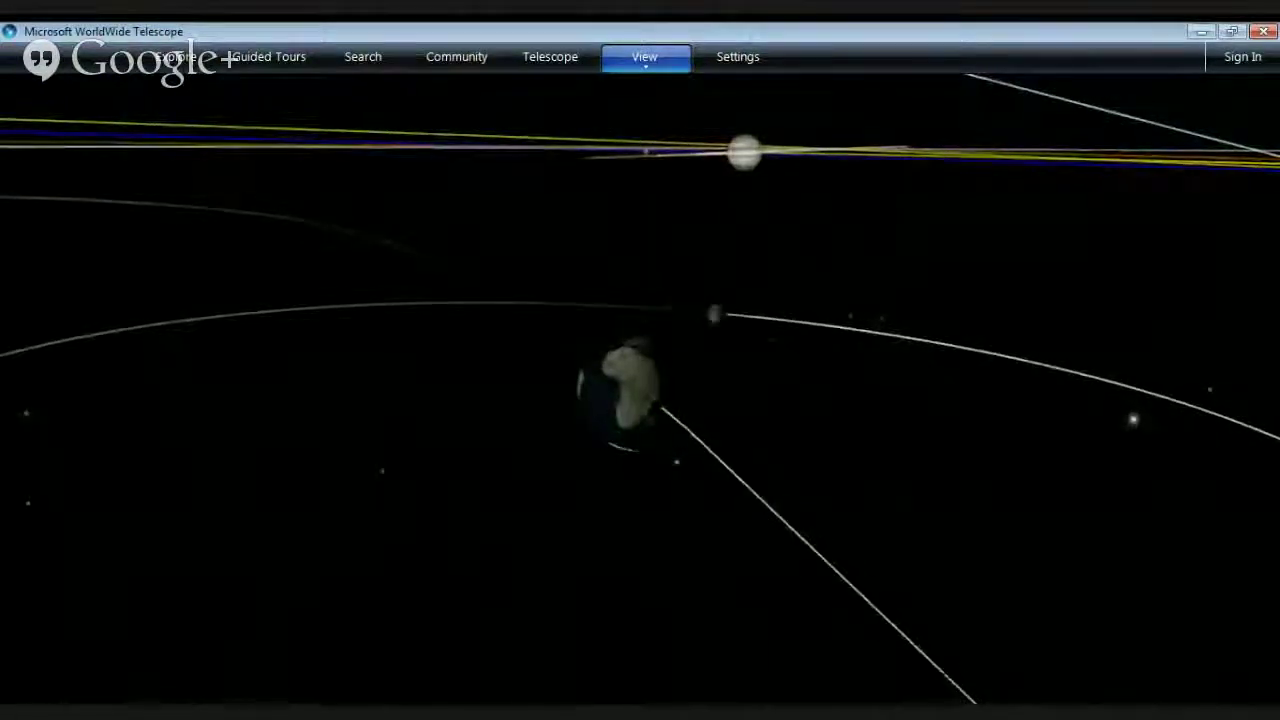
{"action": "left_click_drag", "start_coordinate": [584, 308], "coordinate": [923, 369]}
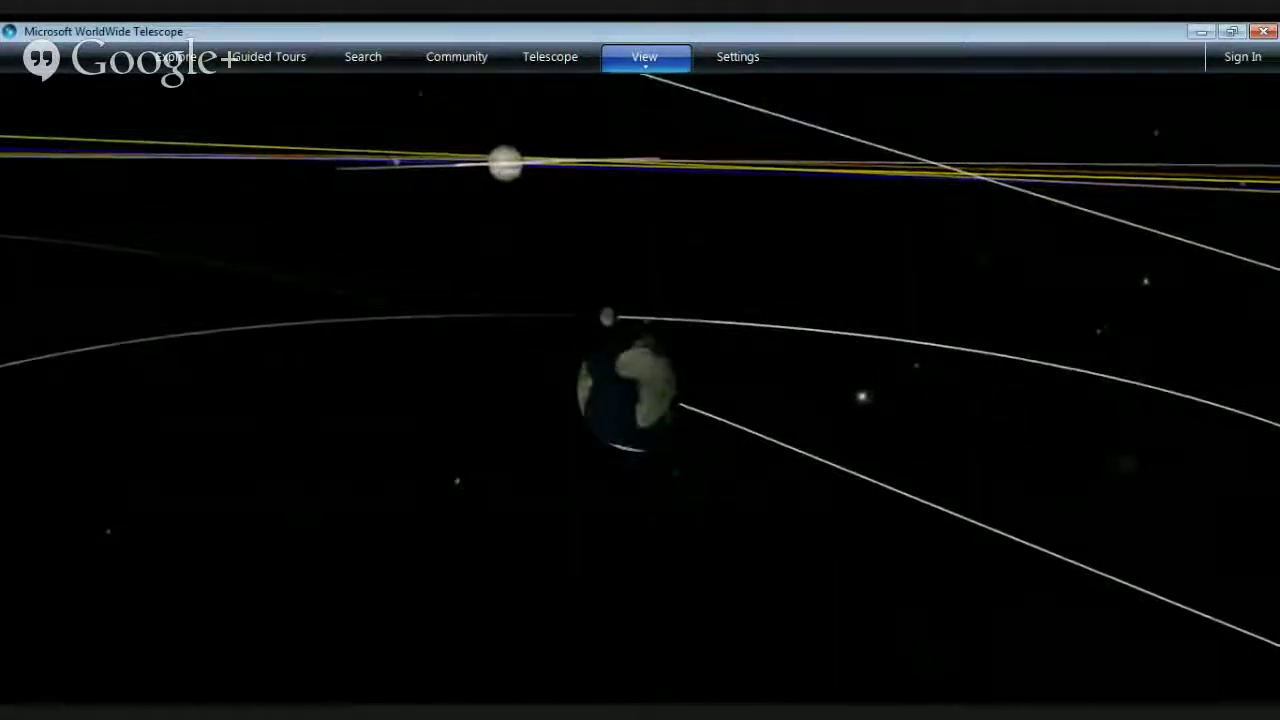
{"action": "left_click_drag", "start_coordinate": [590, 365], "coordinate": [803, 351]}
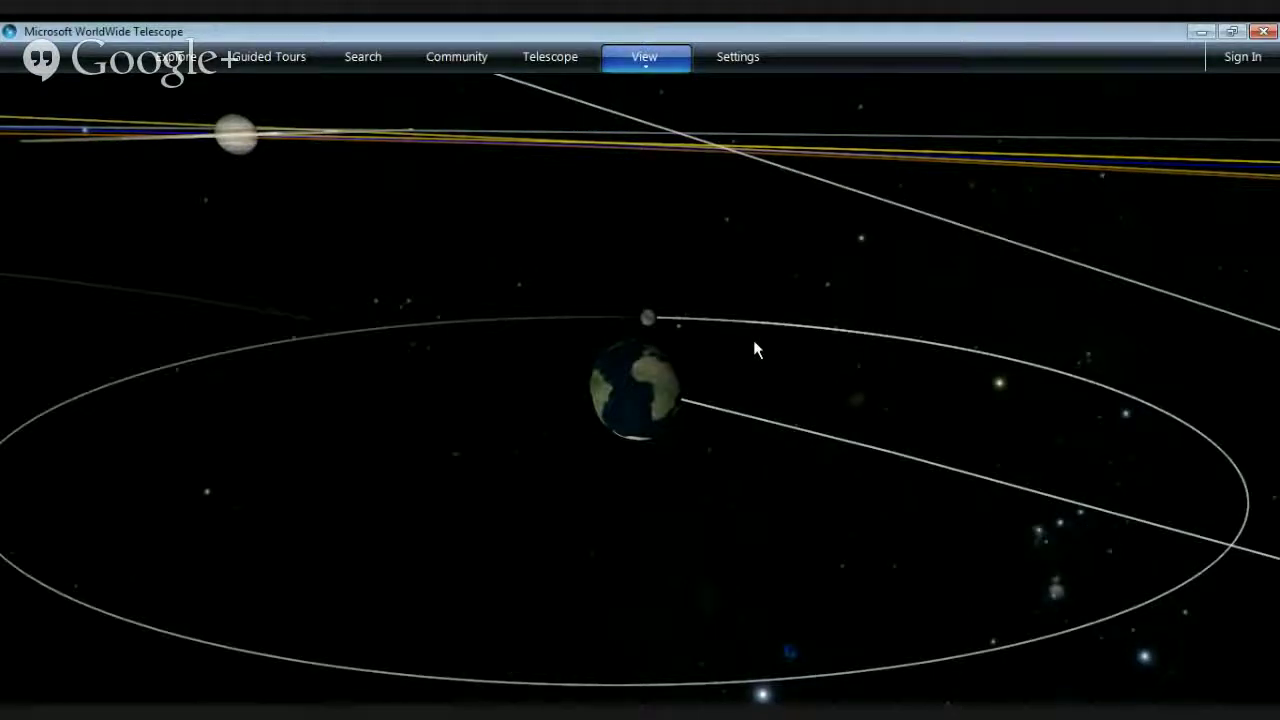
Pull back from Earth to compare the Moon's orbit with Earth's path and the neighbouring planets' orbits.
{"action": "scroll", "coordinate": [754, 341], "scroll_direction": "down", "scroll_amount": 2}
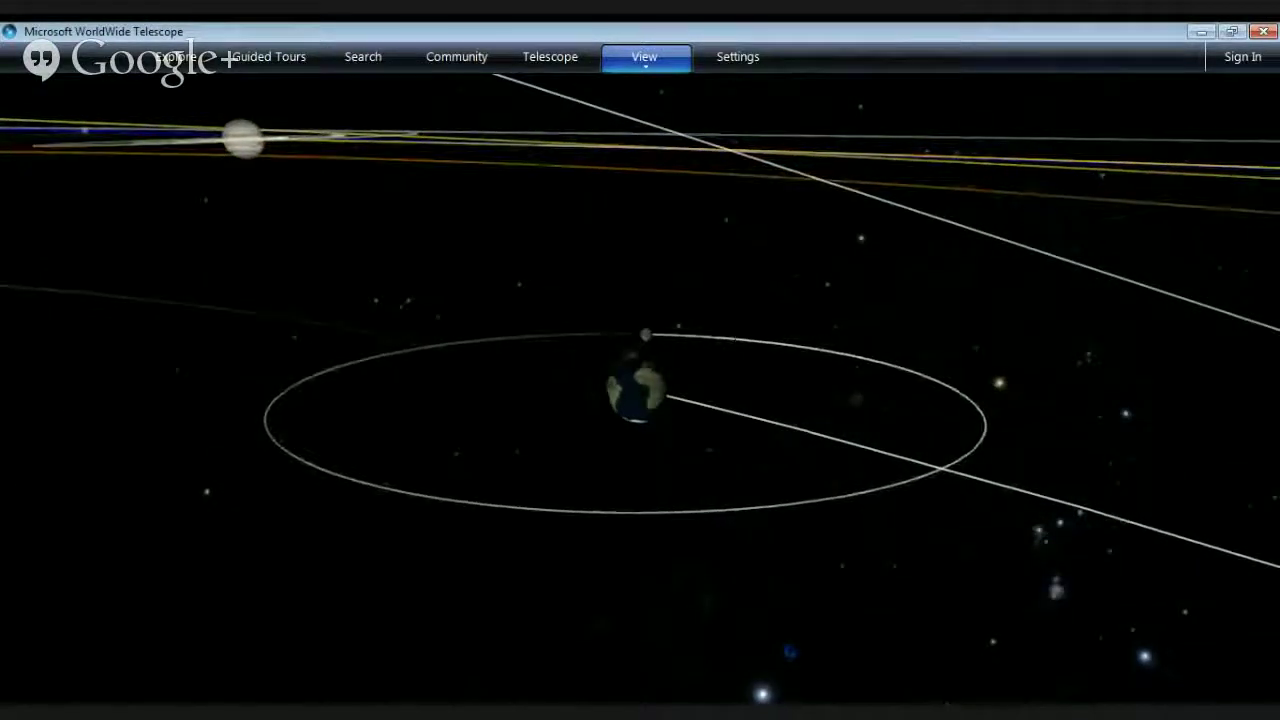
{"action": "left_click_drag", "start_coordinate": [766, 400], "coordinate": [827, 358]}
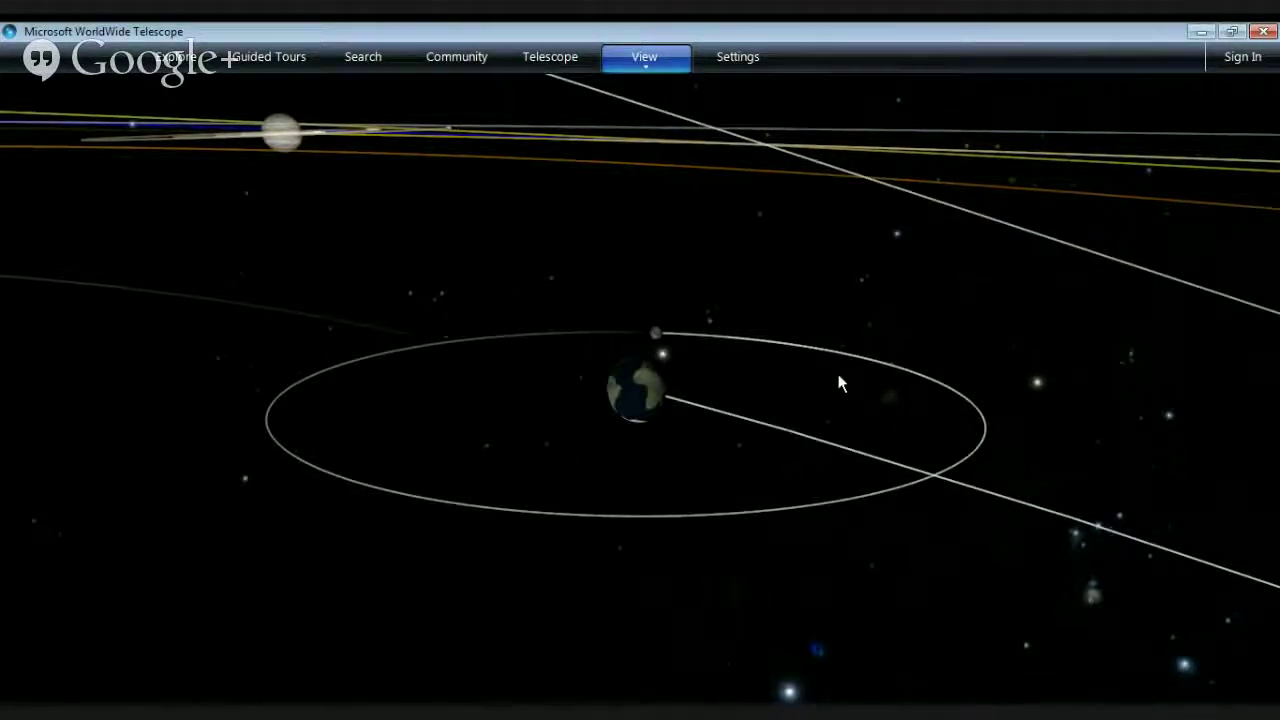
{"action": "left_click_drag", "start_coordinate": [838, 374], "coordinate": [851, 454]}
{"action": "scroll", "coordinate": [851, 454], "scroll_direction": "down", "scroll_amount": 2}
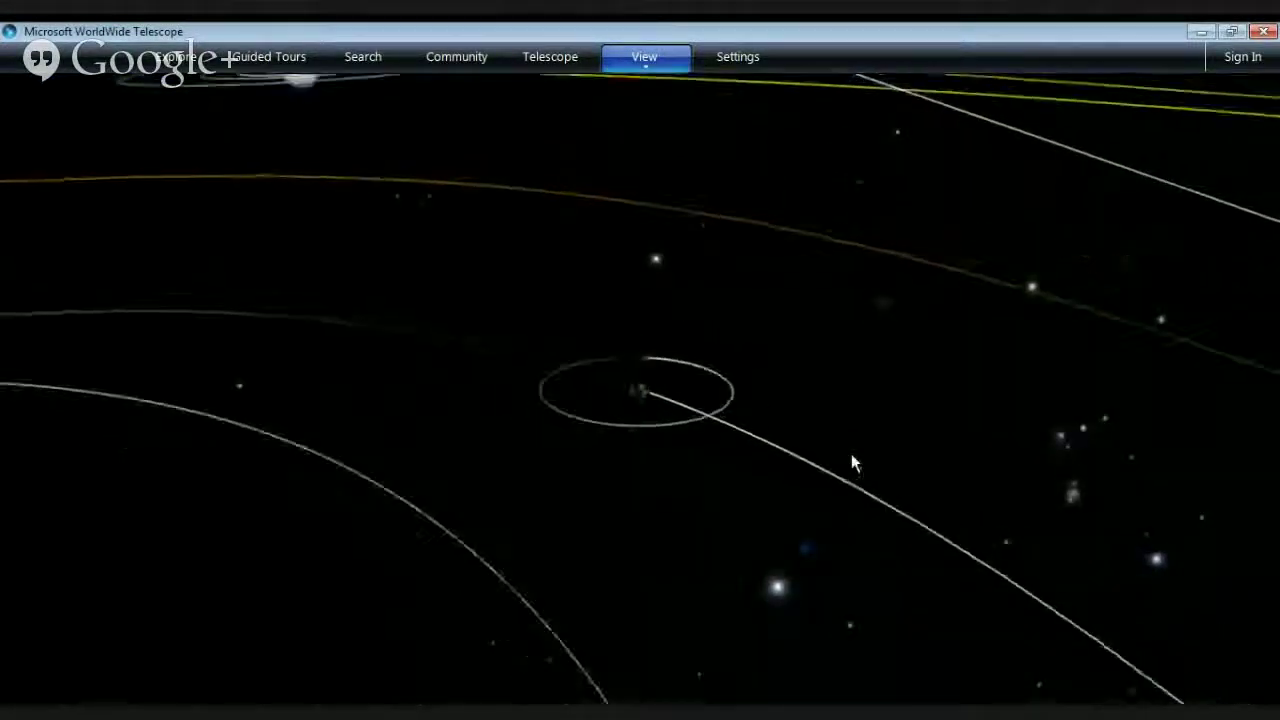
{"action": "left_click_drag", "start_coordinate": [612, 463], "coordinate": [975, 492]}
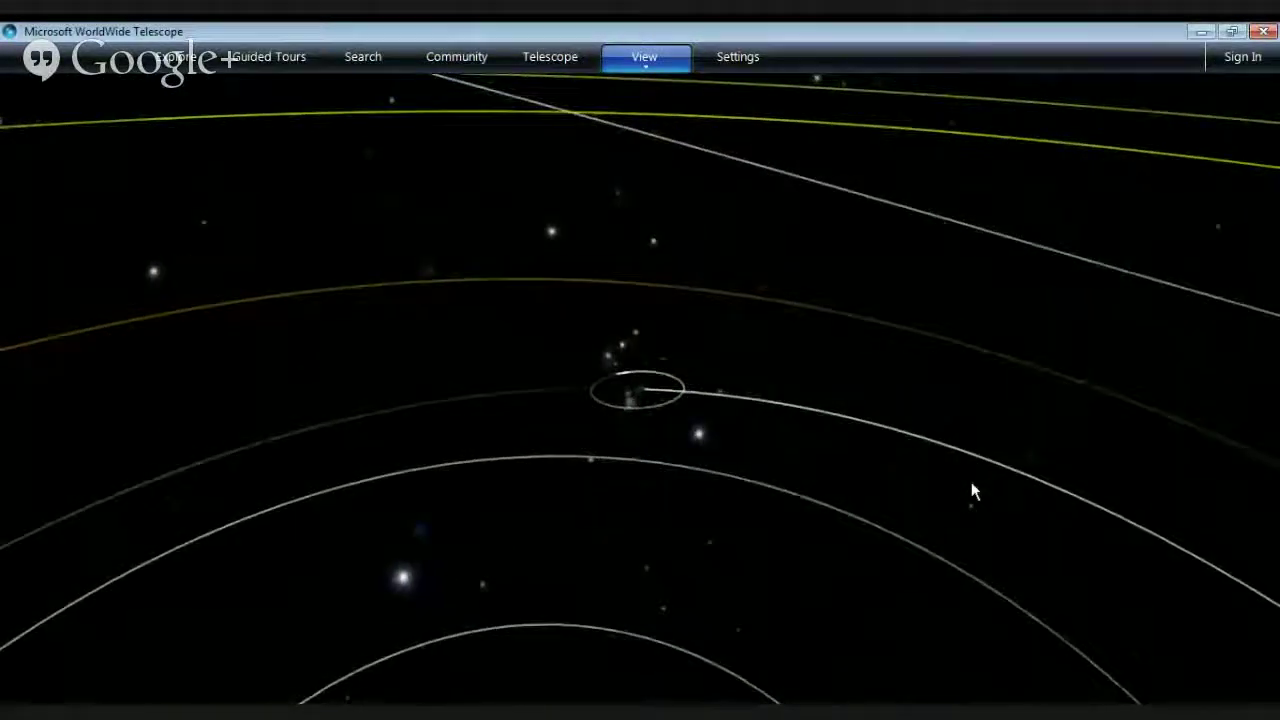
{"action": "left_click_drag", "start_coordinate": [994, 404], "coordinate": [801, 454]}
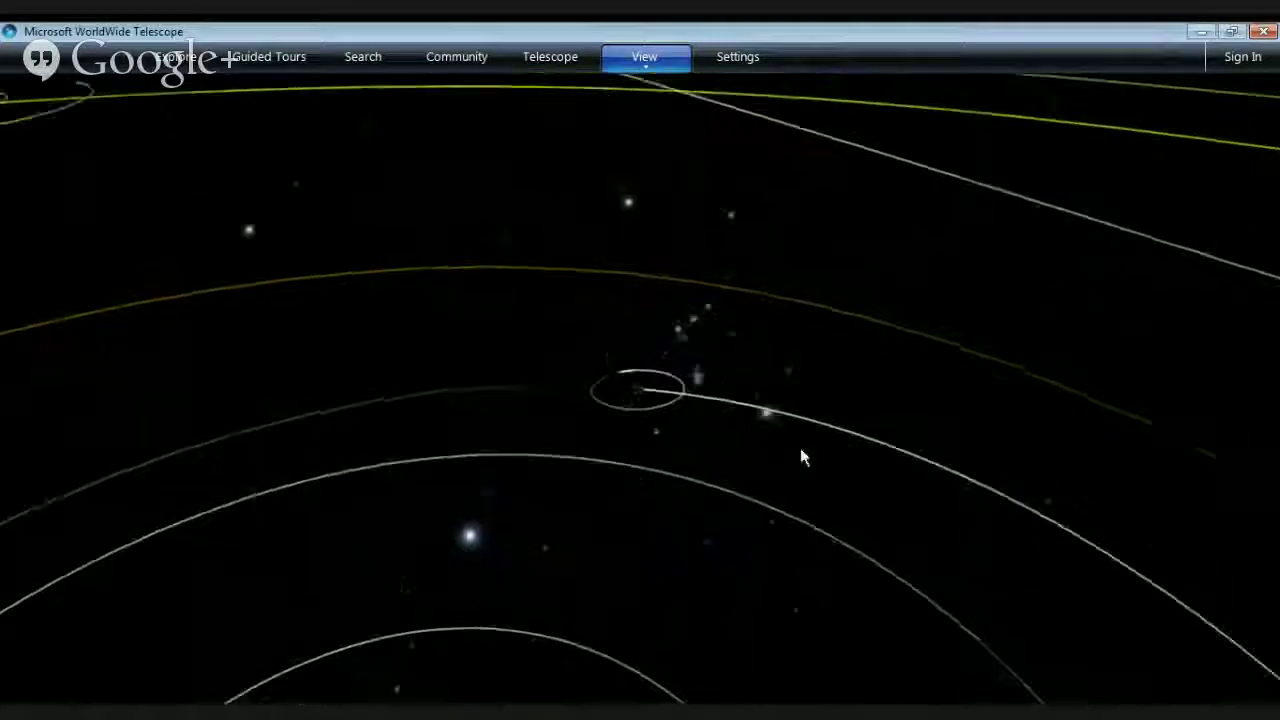
View the whole solar system out to Pluto's tilted orbit and locate Jupiter among the planets.
{"action": "scroll", "coordinate": [839, 436], "scroll_direction": "down", "scroll_amount": 5}
{"action": "left_click_drag", "start_coordinate": [824, 512], "coordinate": [838, 450]}
{"action": "scroll", "coordinate": [838, 450], "scroll_direction": "down", "scroll_amount": 5}
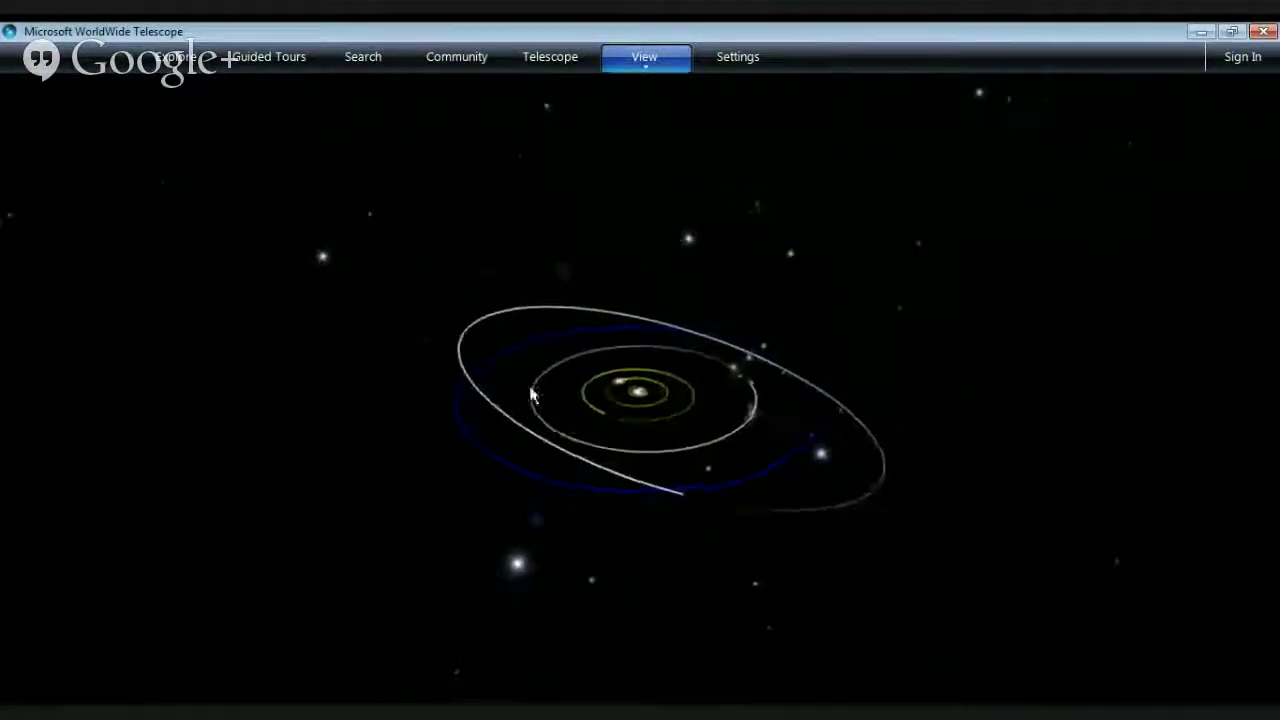
{"action": "left_click_drag", "start_coordinate": [531, 388], "coordinate": [817, 383]}
{"action": "scroll", "coordinate": [724, 467], "scroll_direction": "up", "scroll_amount": 3}
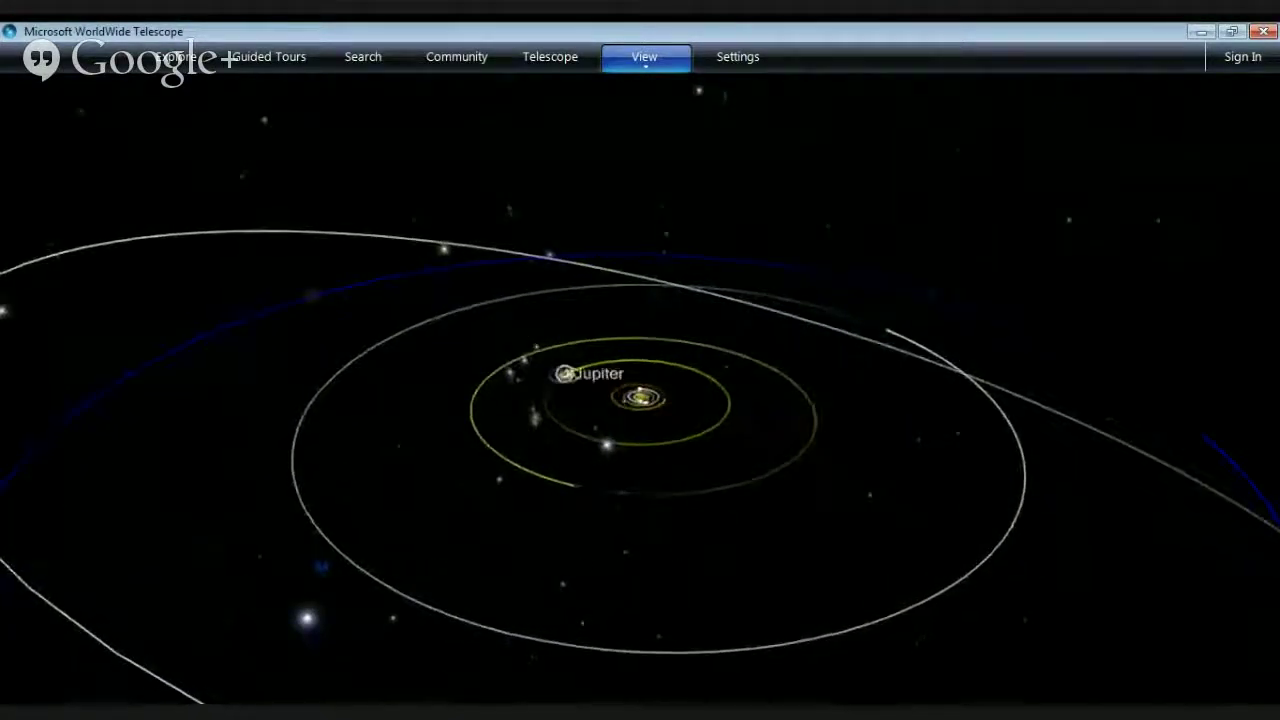
Centre the view on Jupiter and inspect the orbits of its large inner moons.
{"action": "double_click", "coordinate": [564, 373]}
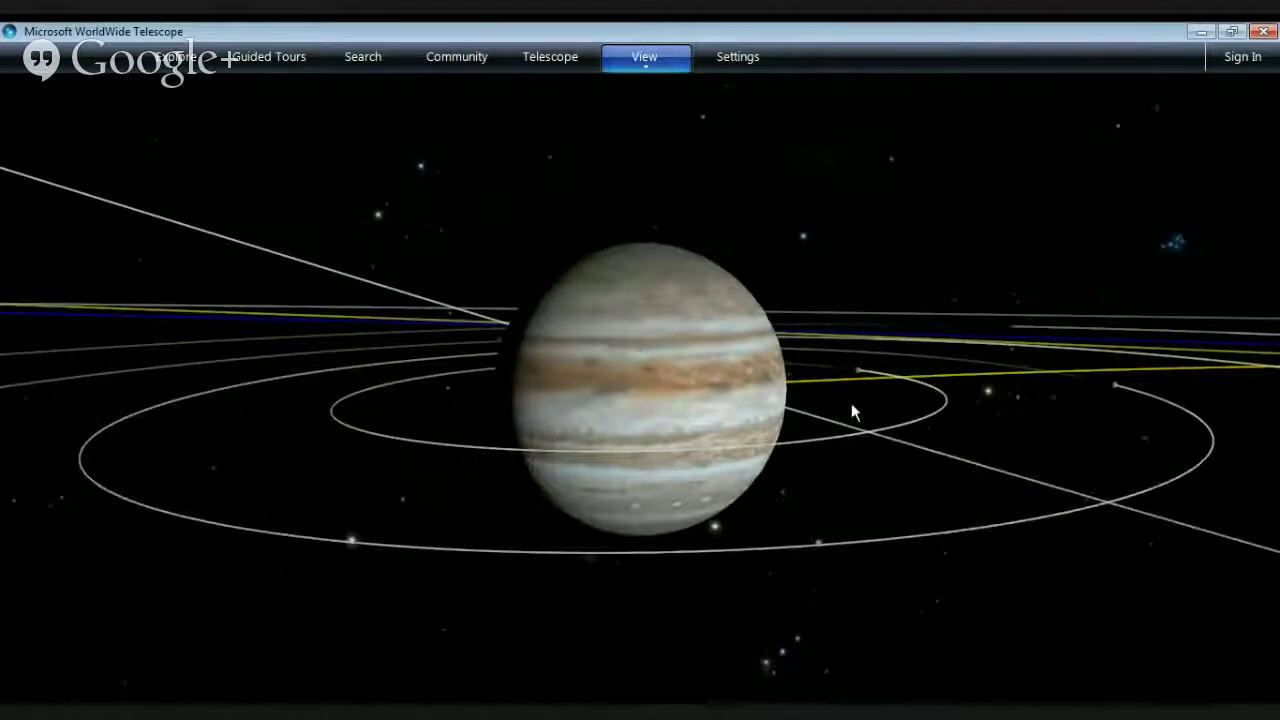
{"action": "left_click_drag", "start_coordinate": [543, 432], "coordinate": [766, 409]}
{"action": "scroll", "coordinate": [766, 412], "scroll_direction": "down", "scroll_amount": 4}
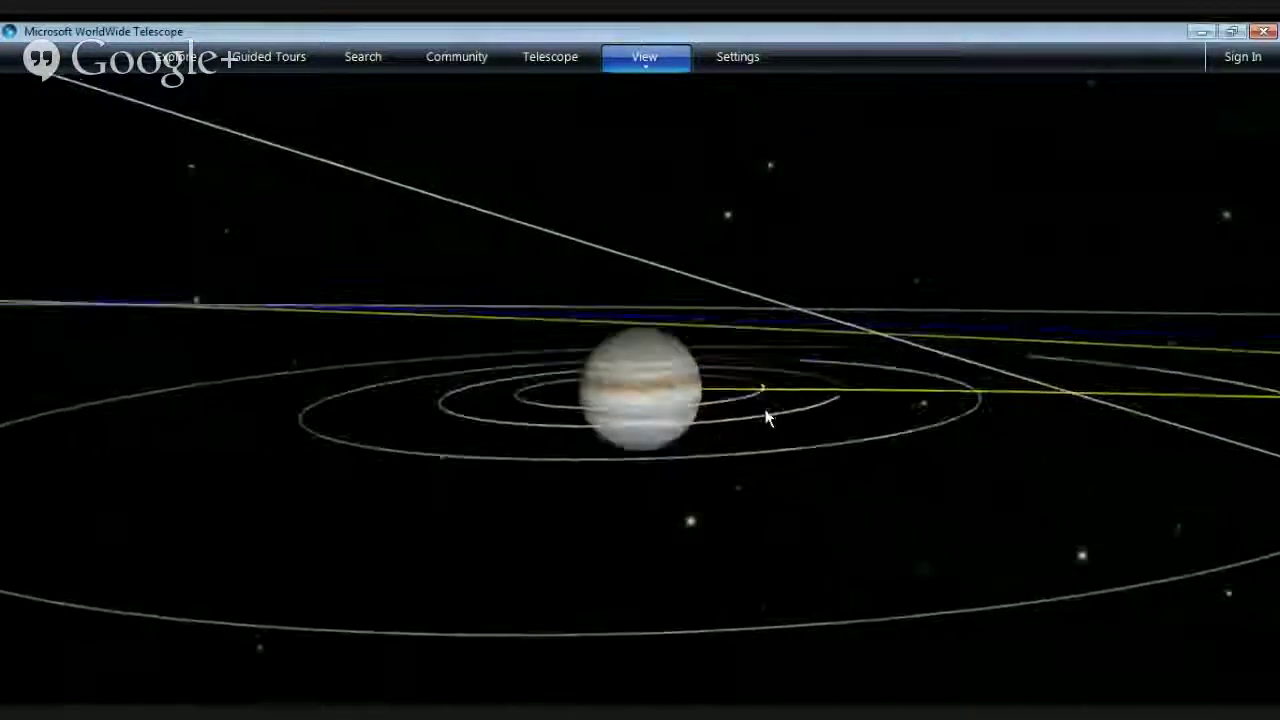
{"action": "left_click_drag", "start_coordinate": [638, 368], "coordinate": [940, 462]}
{"action": "scroll", "coordinate": [628, 419], "scroll_direction": "down", "scroll_amount": 3}
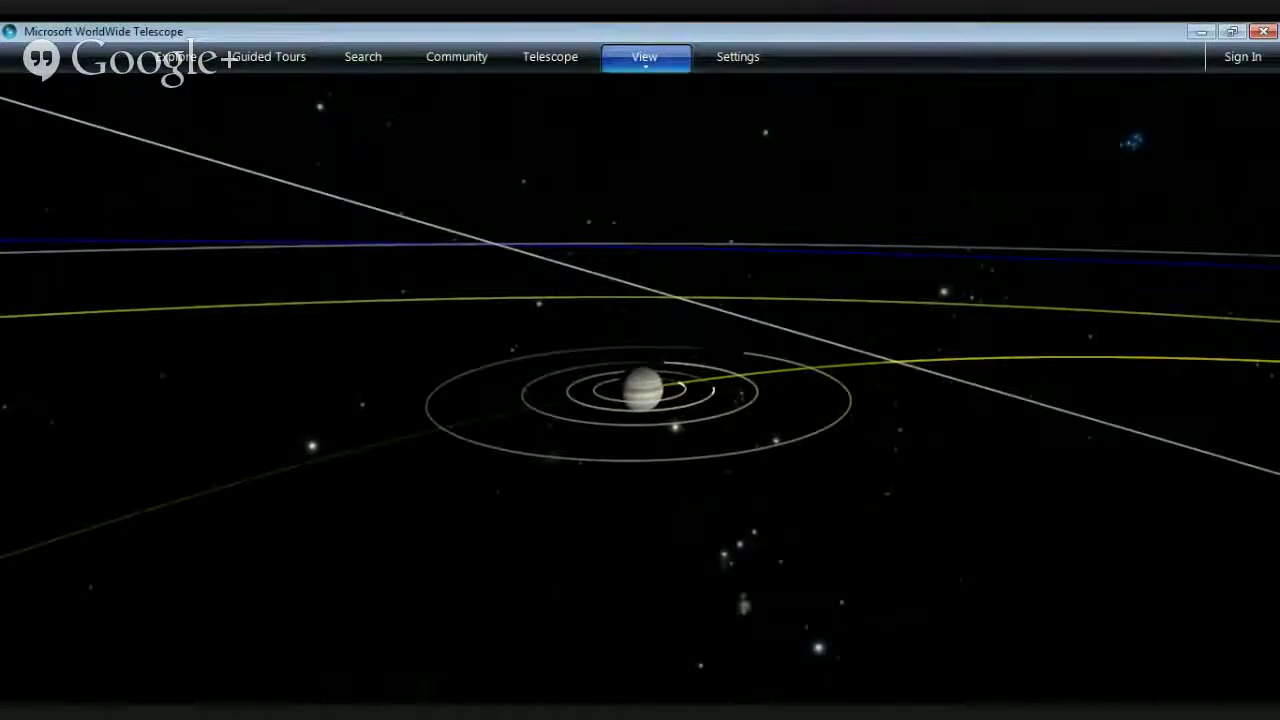
Examine the tangled orbits of Jupiter's outer moons from several distances and angles.
{"action": "scroll", "coordinate": [640, 389], "scroll_direction": "down", "scroll_amount": 4}
{"action": "left_click_drag", "start_coordinate": [899, 423], "coordinate": [434, 414]}
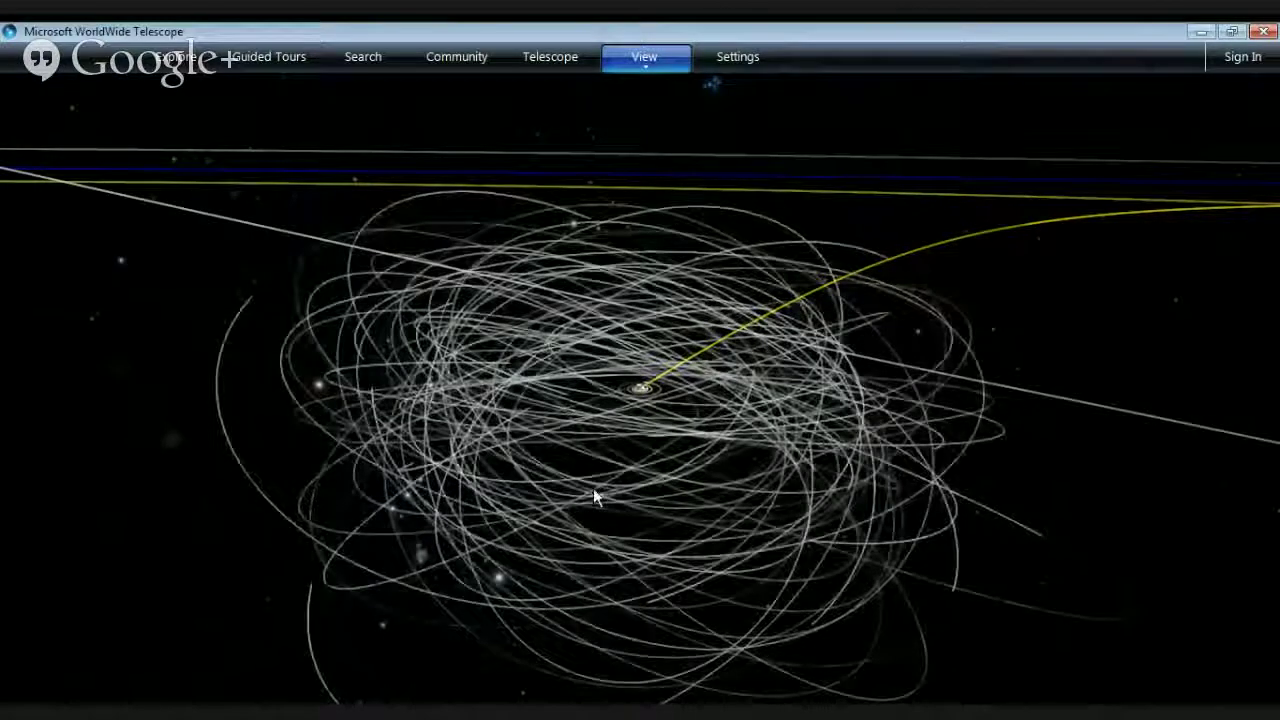
{"action": "left_click_drag", "start_coordinate": [593, 488], "coordinate": [1079, 469]}
{"action": "scroll", "coordinate": [1079, 469], "scroll_direction": "up", "scroll_amount": 5}
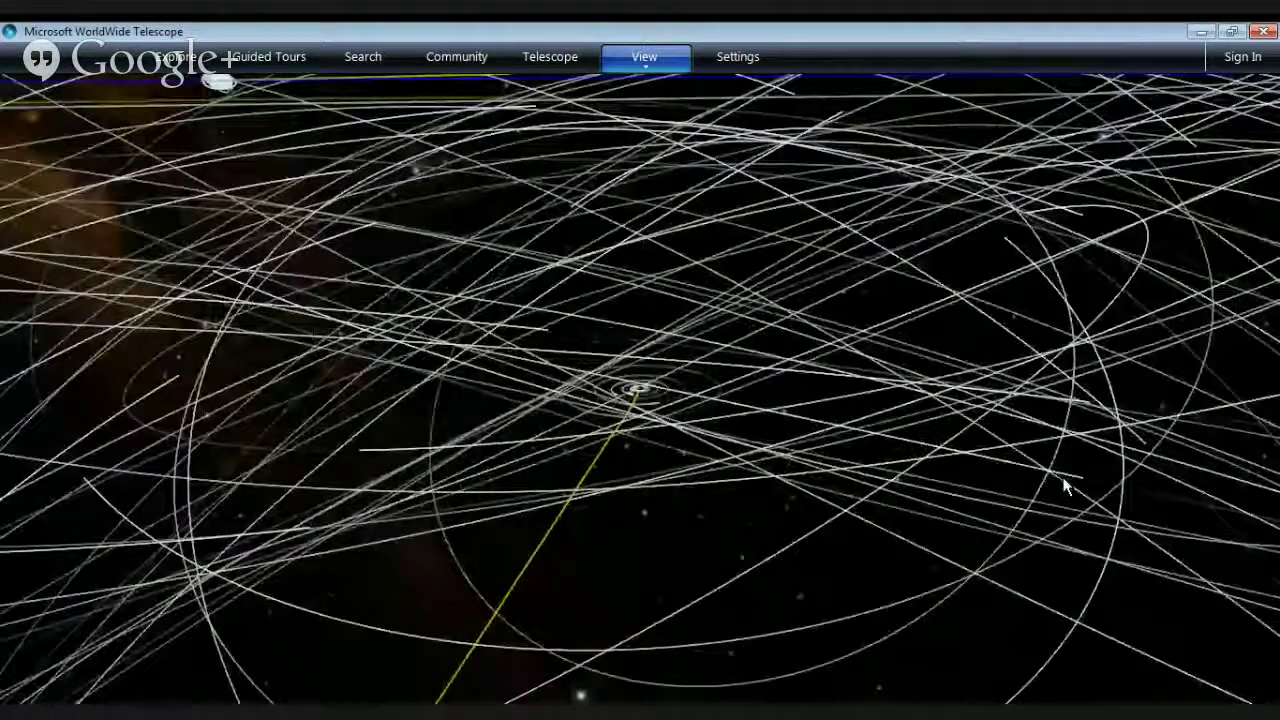
{"action": "scroll", "coordinate": [1063, 478], "scroll_direction": "up", "scroll_amount": 3}
{"action": "left_click_drag", "start_coordinate": [789, 531], "coordinate": [608, 217]}
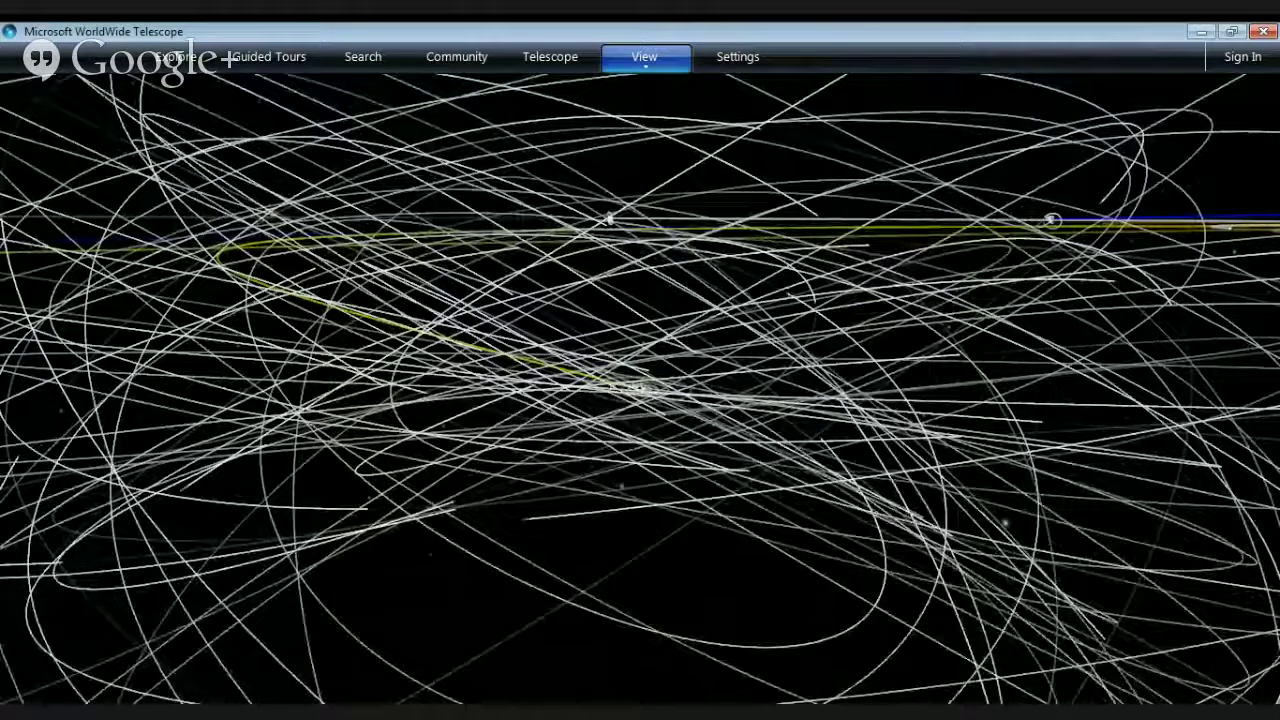
{"action": "scroll", "coordinate": [665, 491], "scroll_direction": "up", "scroll_amount": 1}
{"action": "scroll", "coordinate": [665, 491], "scroll_direction": "up", "scroll_amount": 3}
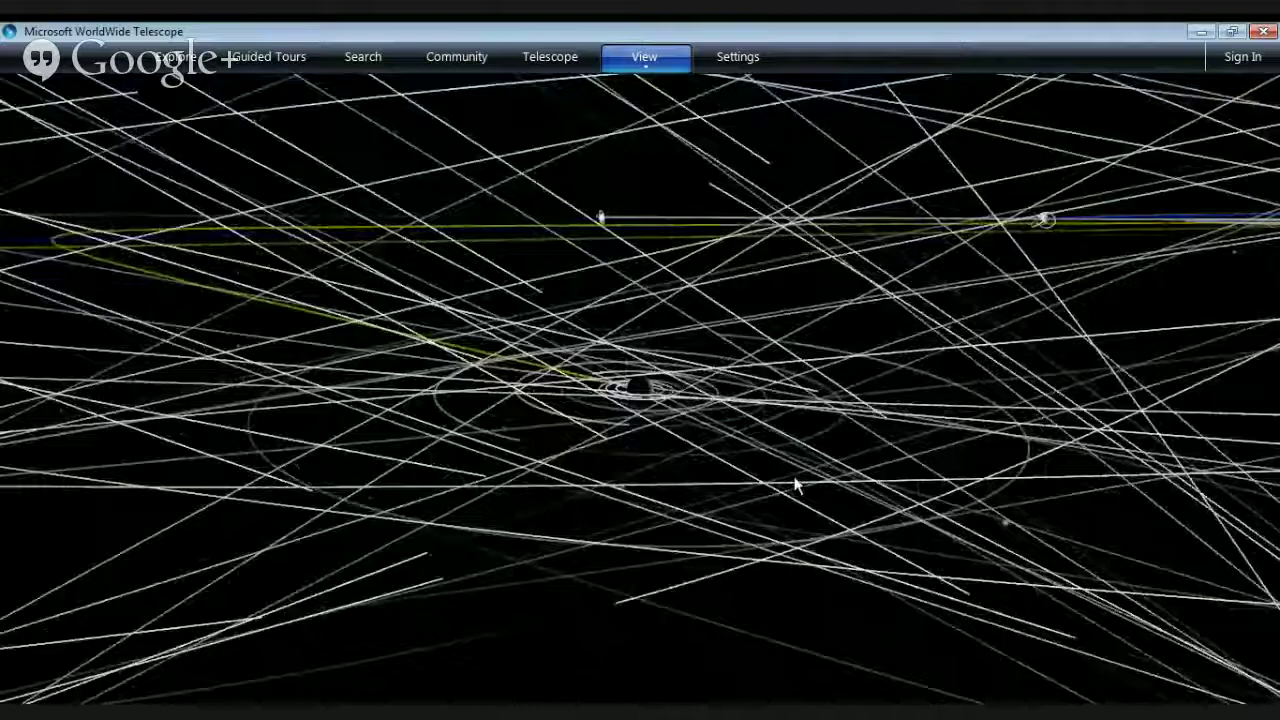
{"action": "left_click_drag", "start_coordinate": [795, 485], "coordinate": [1216, 469]}
{"action": "scroll", "coordinate": [1212, 464], "scroll_direction": "down", "scroll_amount": 4}
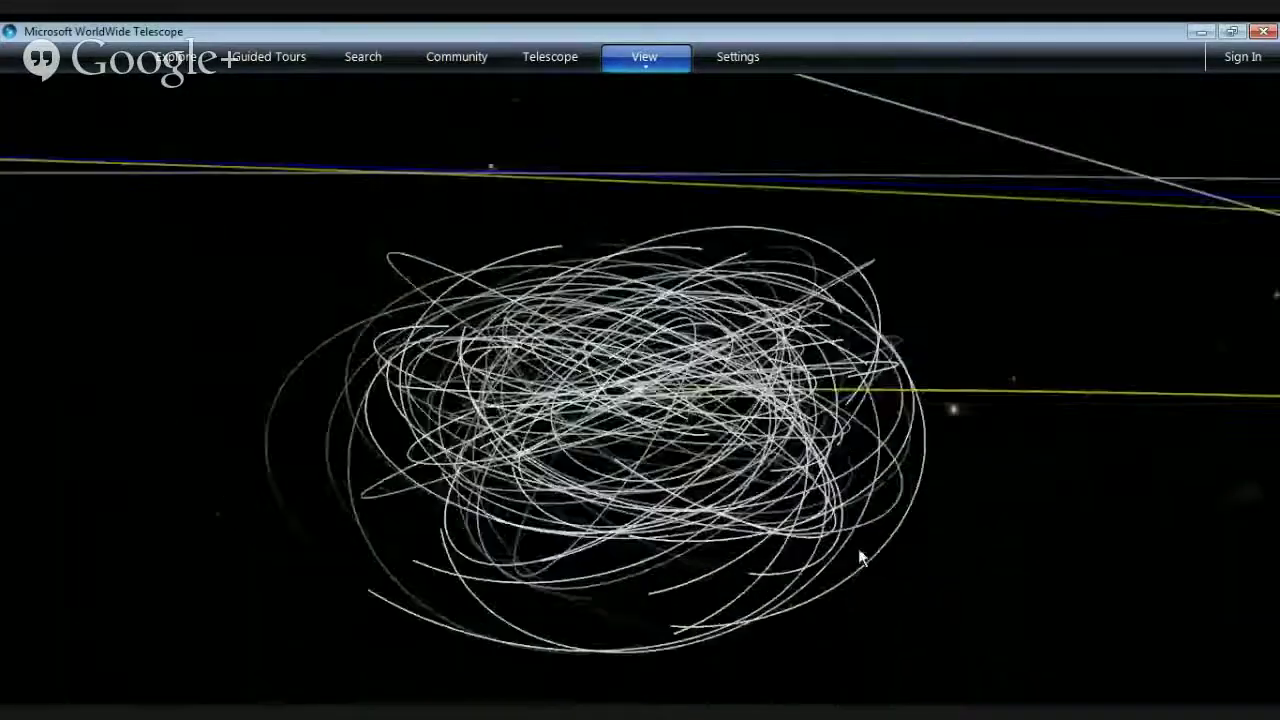
Survey the outer planets' orbits, focus on Uranus, and examine its steeply tilted moon orbits from several sides.
{"action": "scroll", "coordinate": [845, 480], "scroll_direction": "down", "scroll_amount": 5}
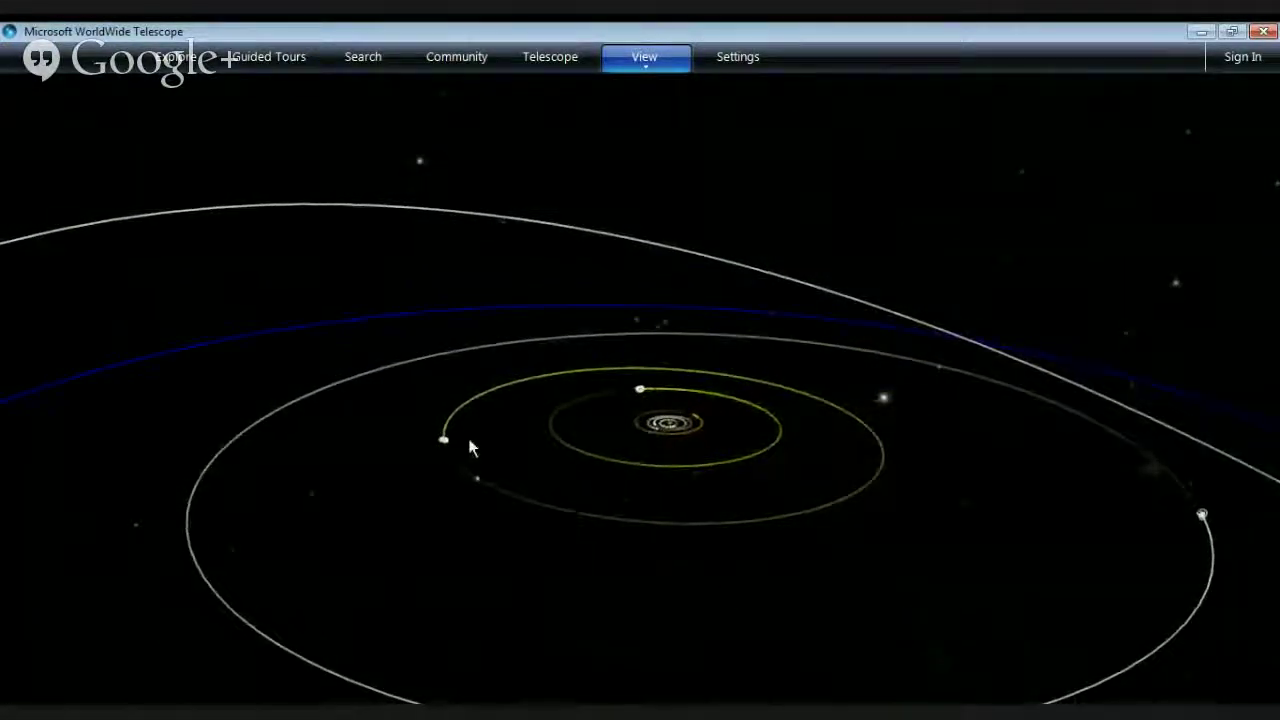
{"action": "left_click_drag", "start_coordinate": [1040, 434], "coordinate": [514, 449]}
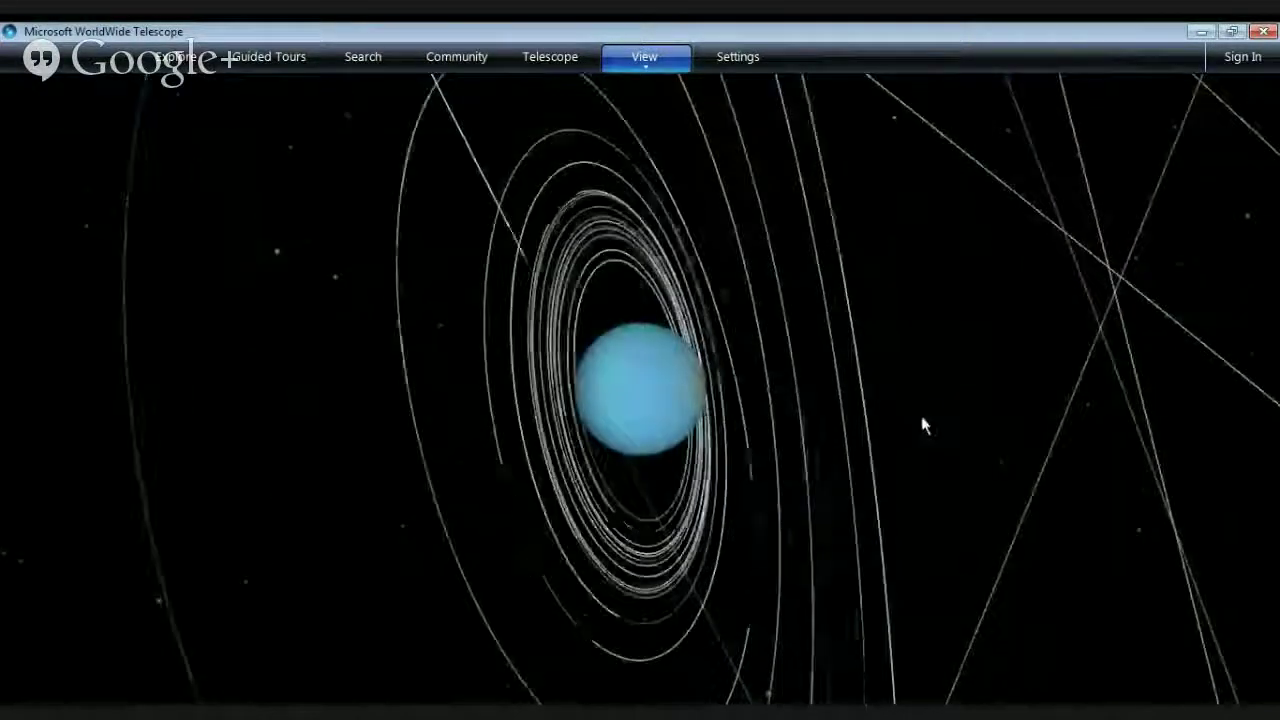
{"action": "scroll", "coordinate": [918, 418], "scroll_direction": "down", "scroll_amount": 5}
{"action": "left_click_drag", "start_coordinate": [662, 468], "coordinate": [1257, 449]}
{"action": "left_click_drag", "start_coordinate": [617, 460], "coordinate": [1000, 440]}
{"action": "left_click_drag", "start_coordinate": [478, 439], "coordinate": [1088, 451]}
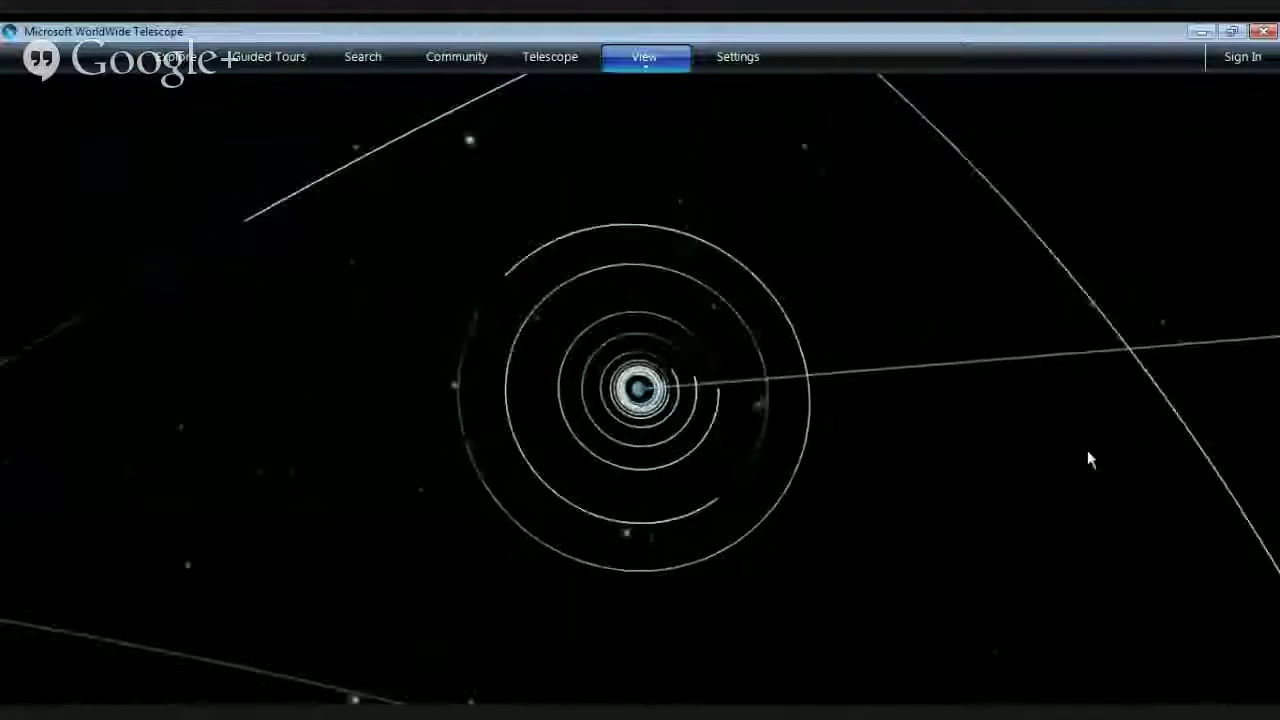
{"action": "left_click_drag", "start_coordinate": [534, 460], "coordinate": [946, 449]}
{"action": "scroll", "coordinate": [1006, 414], "scroll_direction": "down", "scroll_amount": 3}
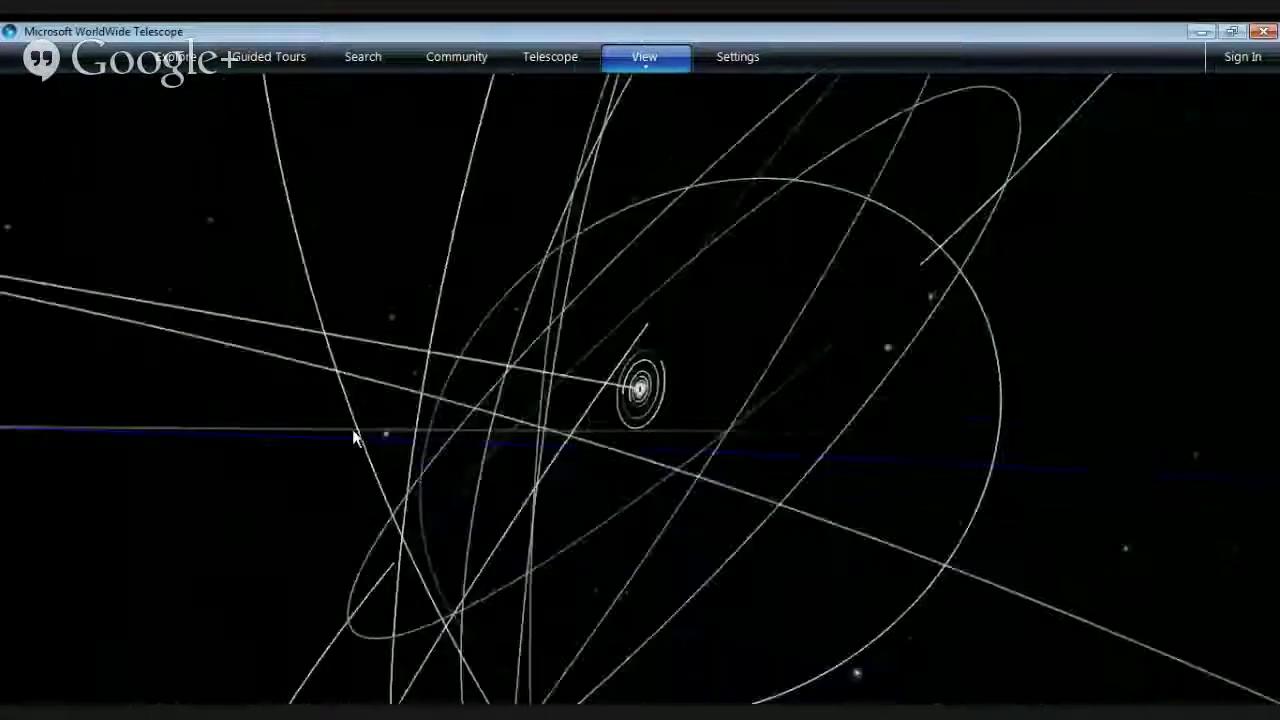
Compare the orbits of Uranus's outer moons with the planets' orbital plane seen edge-on.
{"action": "left_click_drag", "start_coordinate": [354, 434], "coordinate": [843, 449]}
{"action": "scroll", "coordinate": [843, 449], "scroll_direction": "down", "scroll_amount": 3}
{"action": "scroll", "coordinate": [861, 443], "scroll_direction": "down", "scroll_amount": 3}
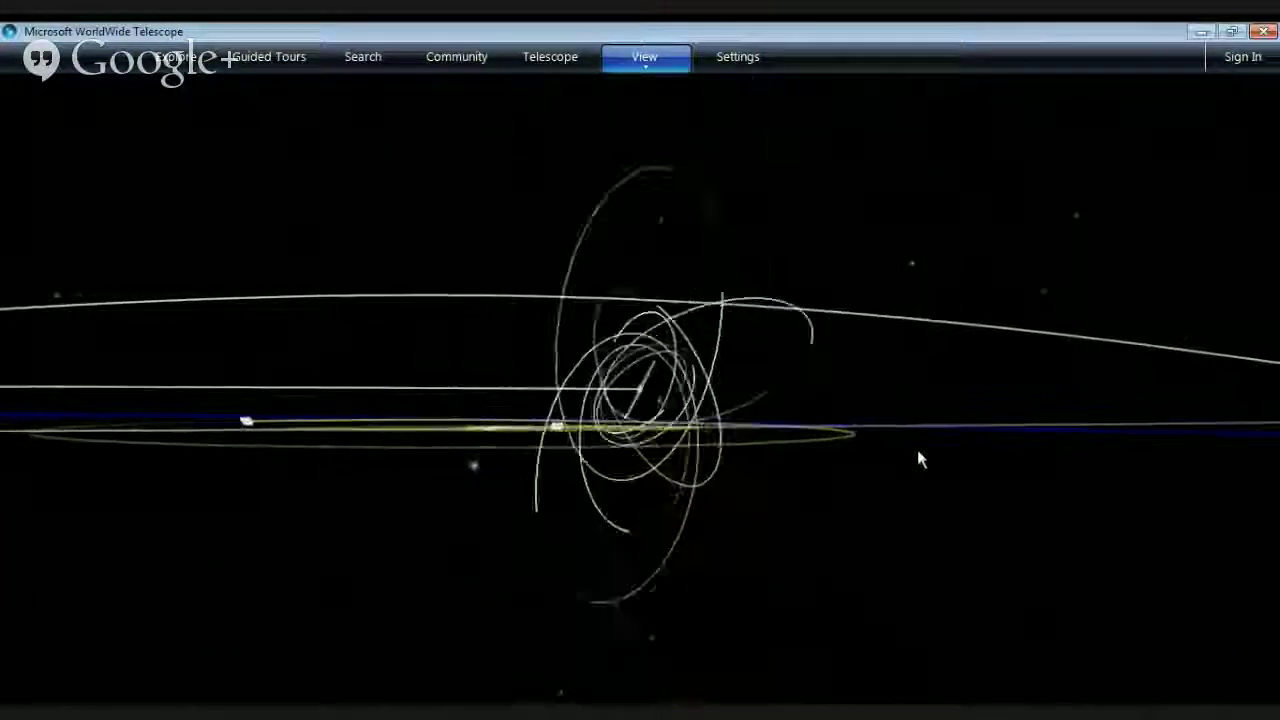
{"action": "left_click_drag", "start_coordinate": [460, 460], "coordinate": [514, 443]}
{"action": "scroll", "coordinate": [516, 450], "scroll_direction": "down", "scroll_amount": 5}
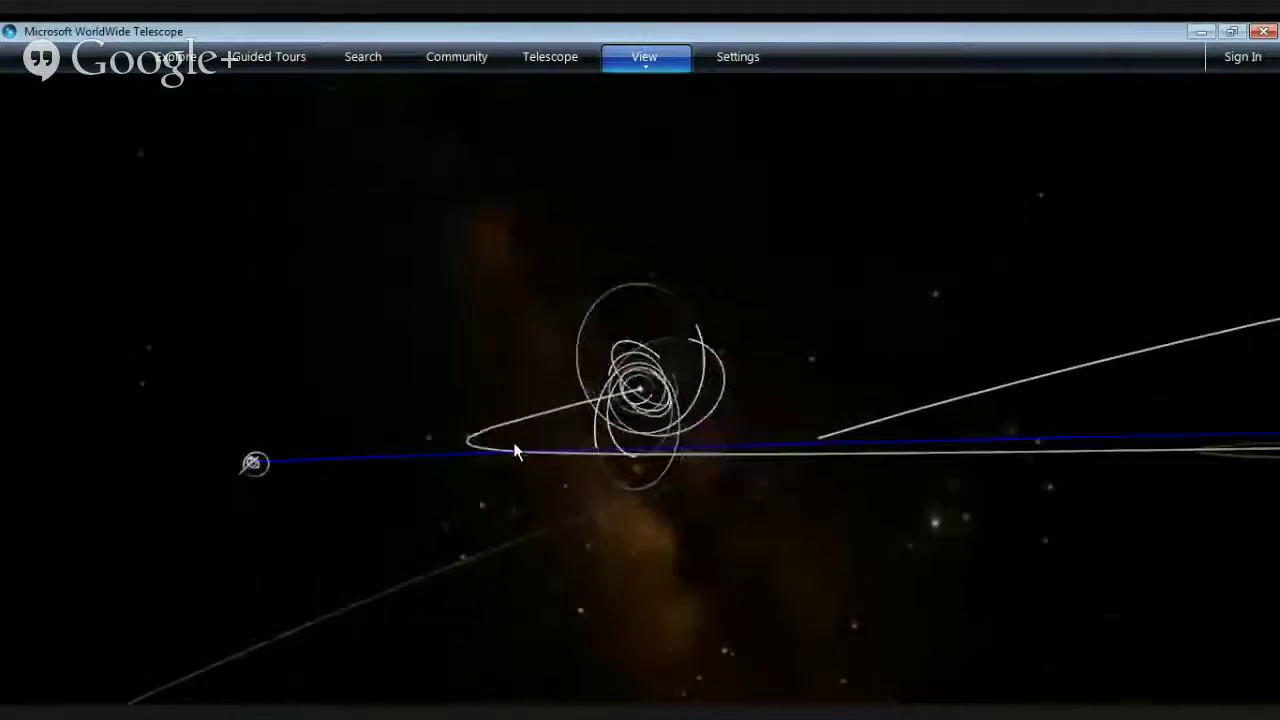
Inspect the tilt of Pluto's orbit against the other planets' orbits, circling the solar system edge-on.
{"action": "left_click_drag", "start_coordinate": [720, 400], "coordinate": [1063, 347]}
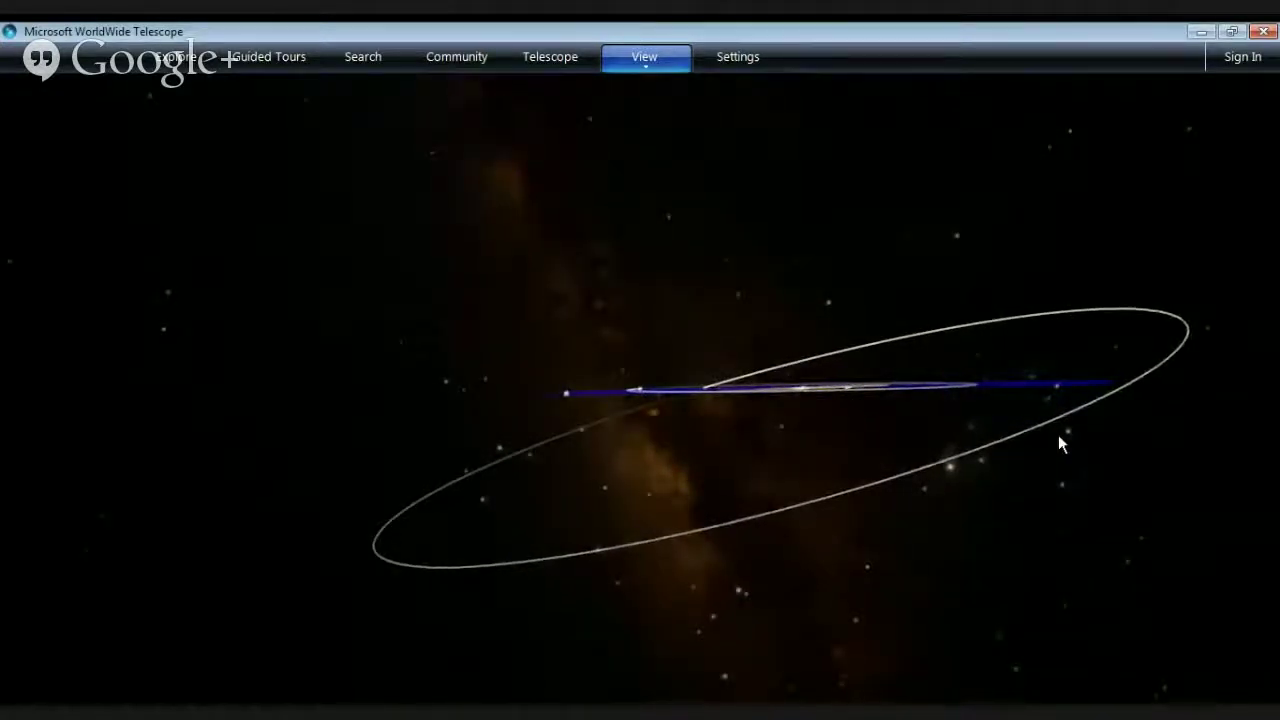
{"action": "scroll", "coordinate": [1059, 436], "scroll_direction": "down", "scroll_amount": 2}
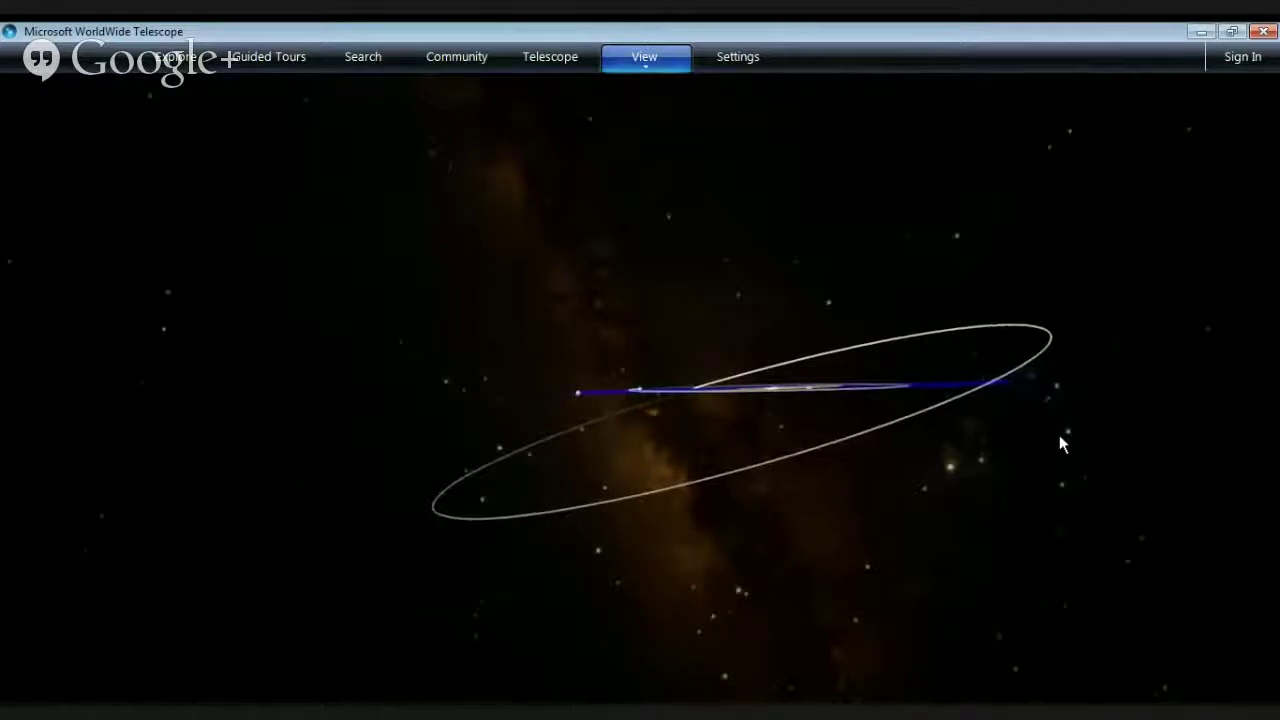
{"action": "left_click_drag", "start_coordinate": [1061, 437], "coordinate": [801, 451]}
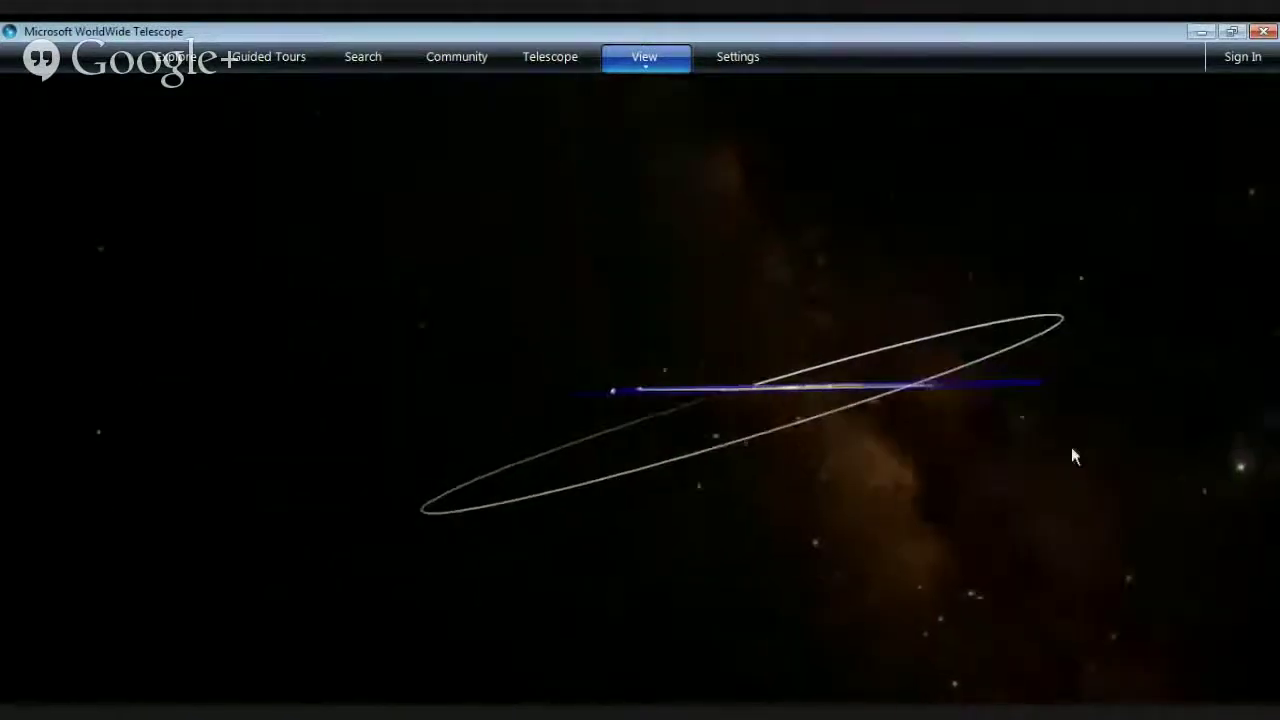
{"action": "left_click_drag", "start_coordinate": [1071, 448], "coordinate": [866, 459]}
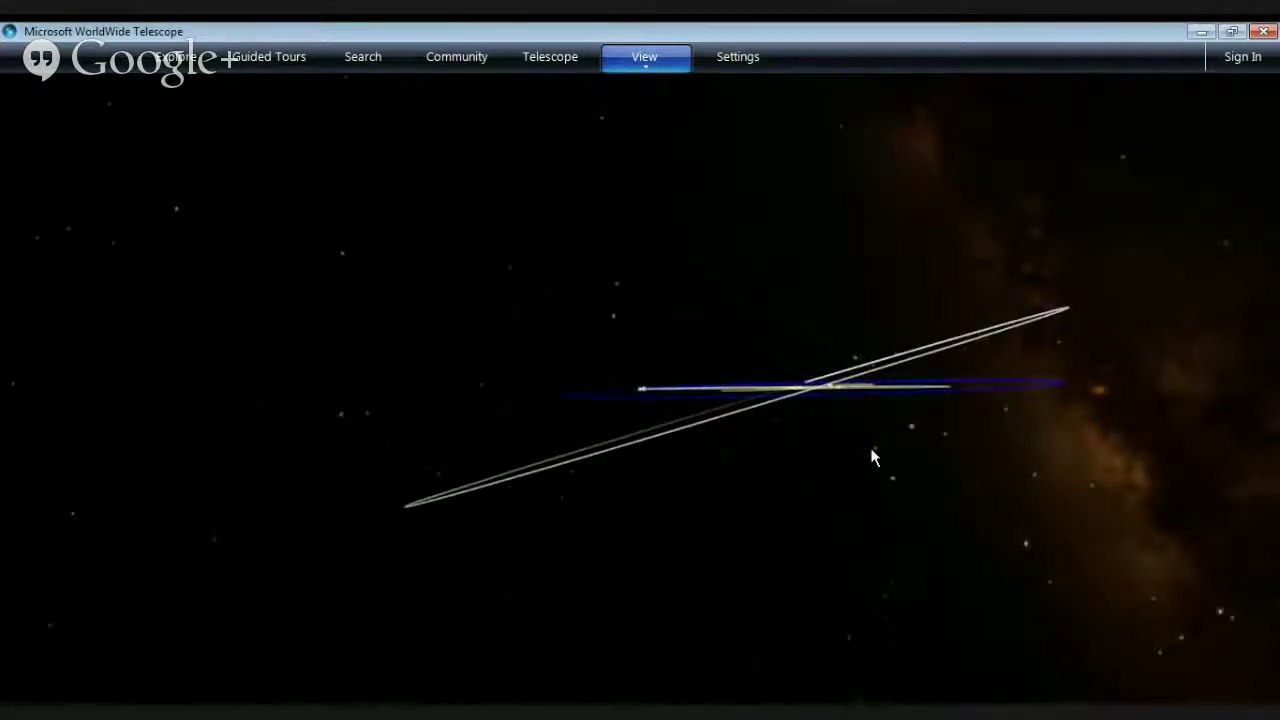
{"action": "left_click_drag", "start_coordinate": [871, 452], "coordinate": [834, 443]}
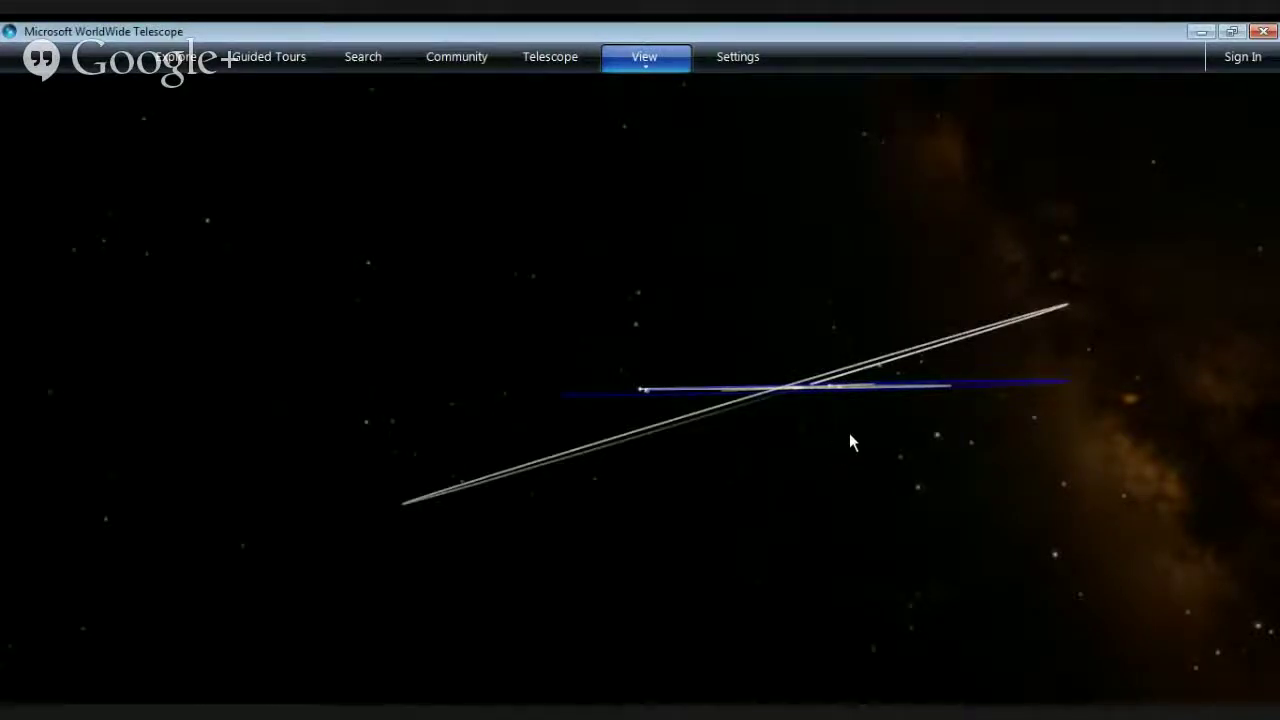
{"action": "left_click_drag", "start_coordinate": [849, 437], "coordinate": [808, 449]}
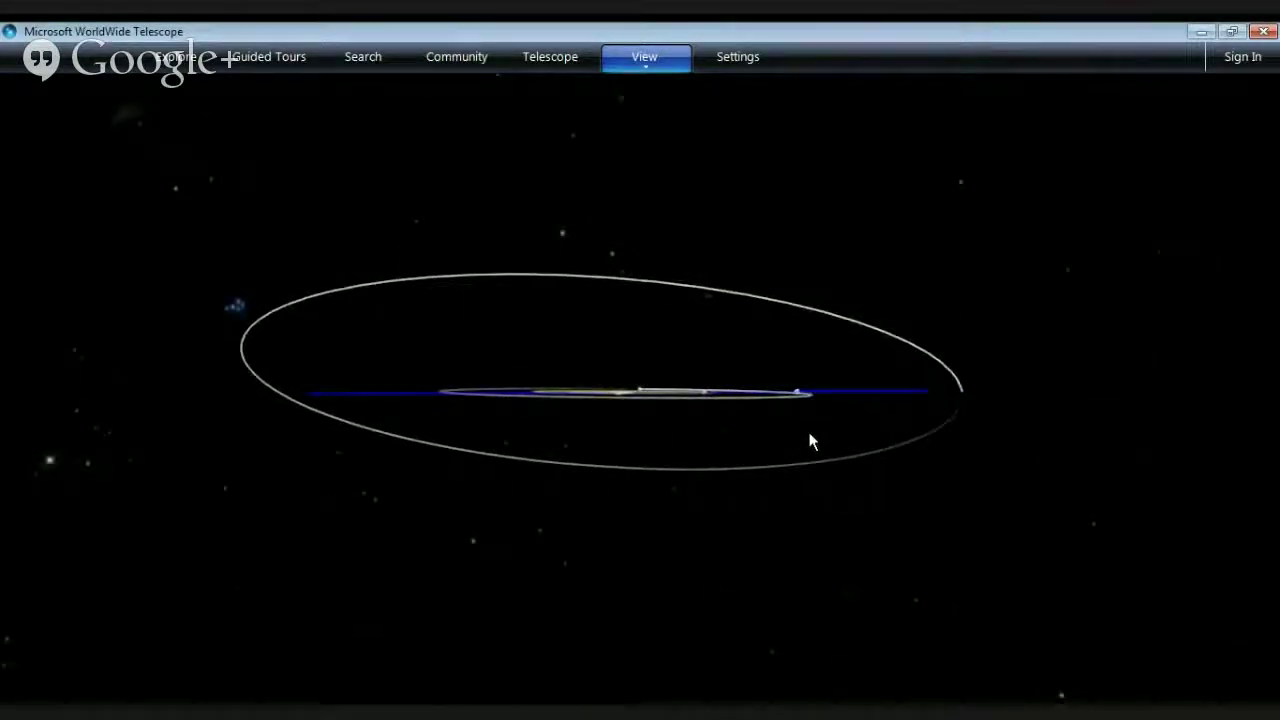
{"action": "left_click_drag", "start_coordinate": [811, 440], "coordinate": [698, 471]}
Pull back from the Sun to view the asteroid belt and the asteroid clusters along Jupiter's orbit.
{"action": "scroll", "coordinate": [697, 463], "scroll_direction": "down", "scroll_amount": 1}
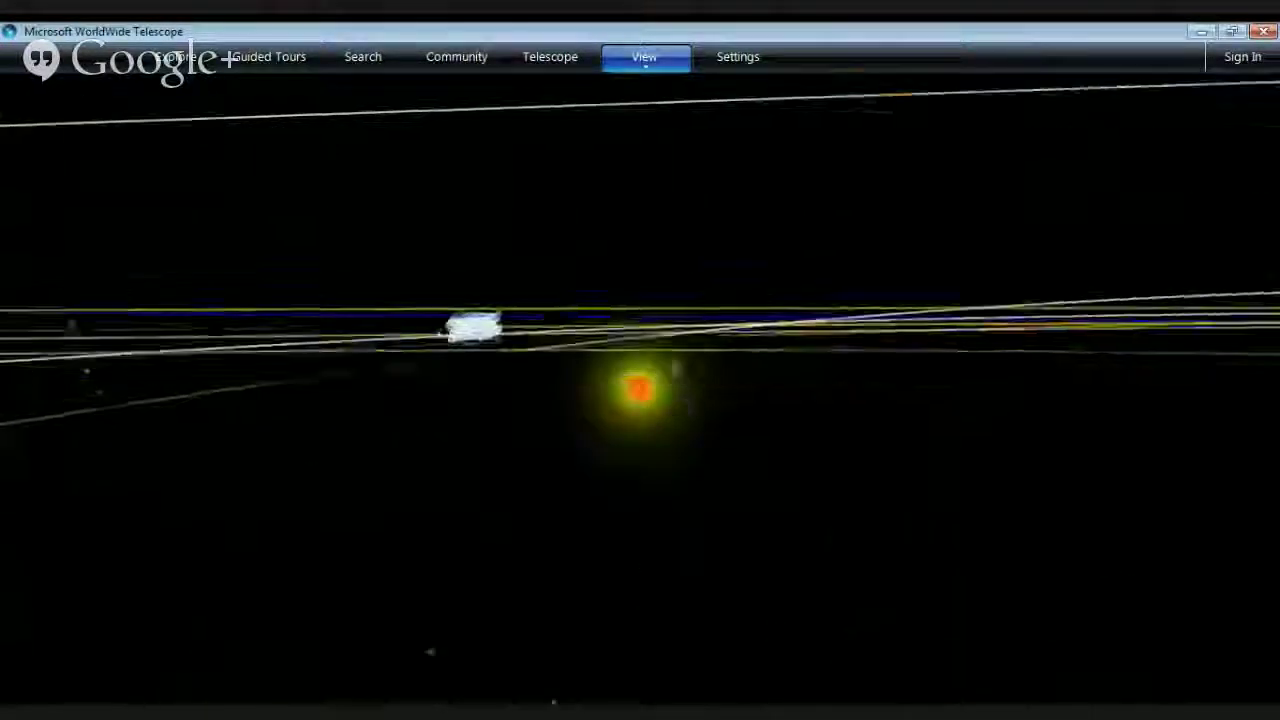
{"action": "scroll", "coordinate": [723, 487], "scroll_direction": "down", "scroll_amount": 9}
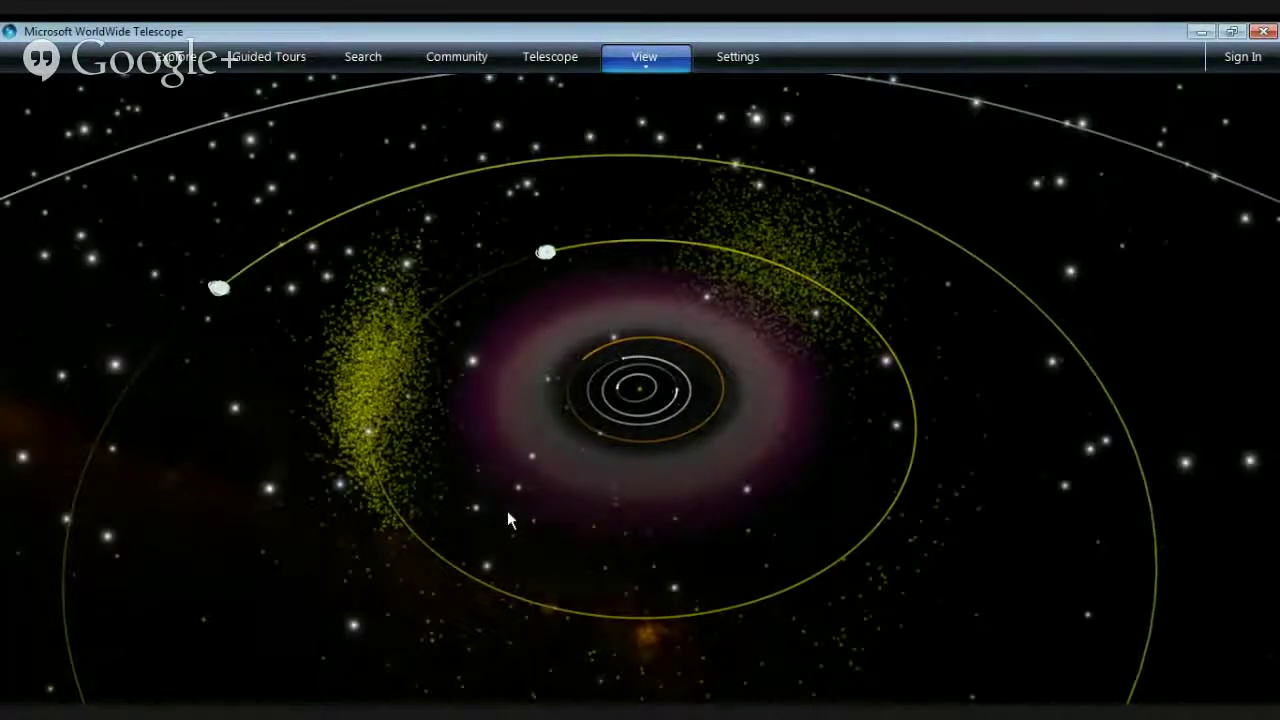
{"action": "left_click_drag", "start_coordinate": [507, 512], "coordinate": [857, 409]}
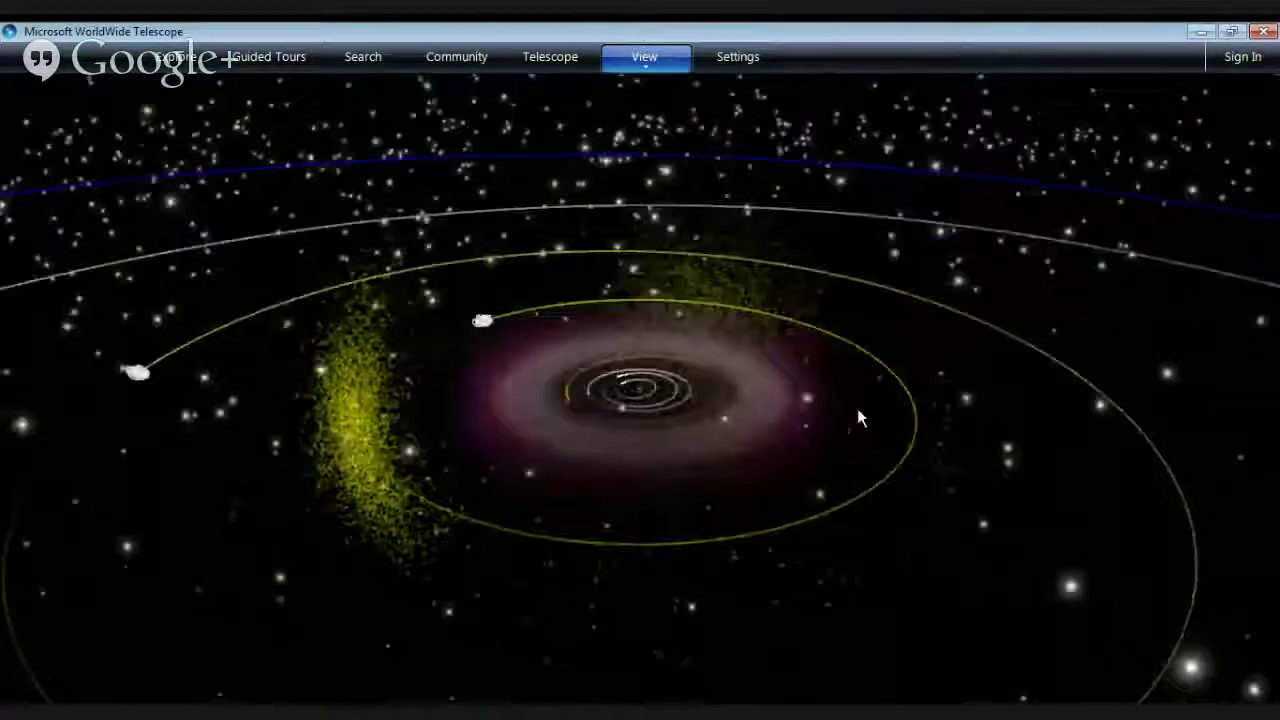
{"action": "scroll", "coordinate": [852, 403], "scroll_direction": "down", "scroll_amount": 3}
{"action": "scroll", "coordinate": [815, 412], "scroll_direction": "down", "scroll_amount": 4}
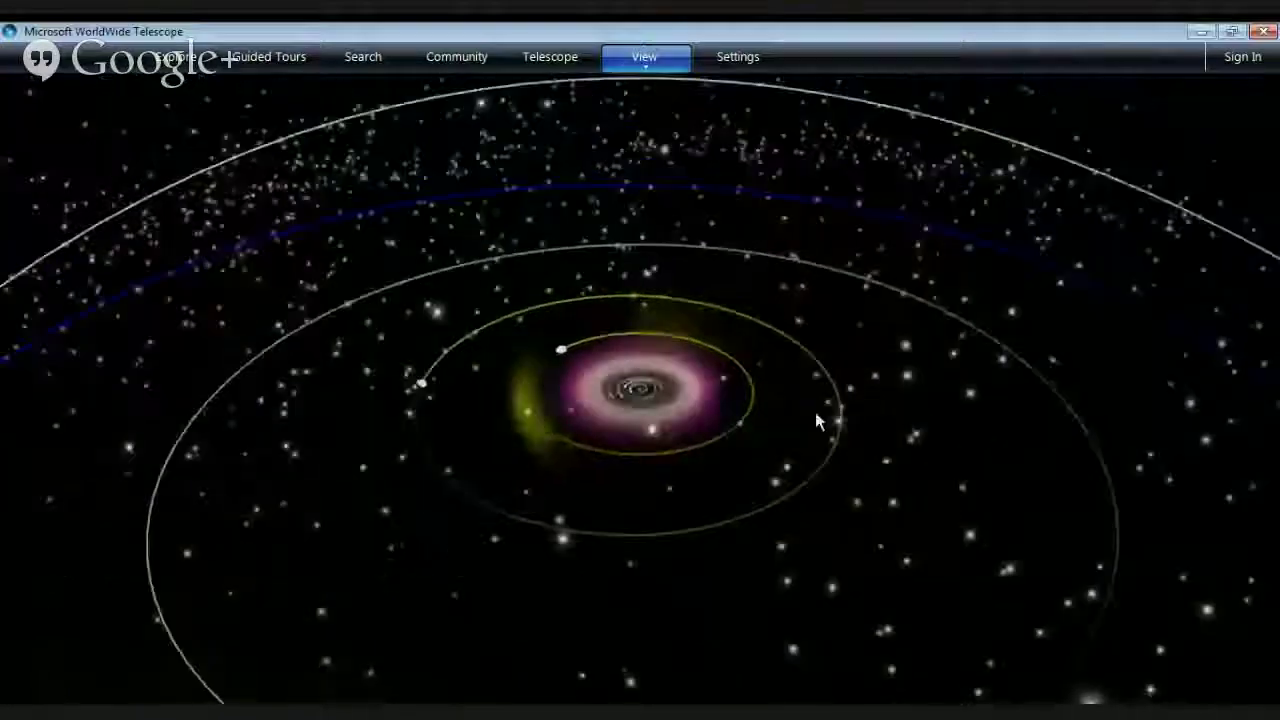
Examine the belt of small bodies beyond Neptune and Pluto's inclined orbit from above and edge-on.
{"action": "left_click_drag", "start_coordinate": [875, 402], "coordinate": [926, 571]}
{"action": "scroll", "coordinate": [931, 528], "scroll_direction": "down", "scroll_amount": 3}
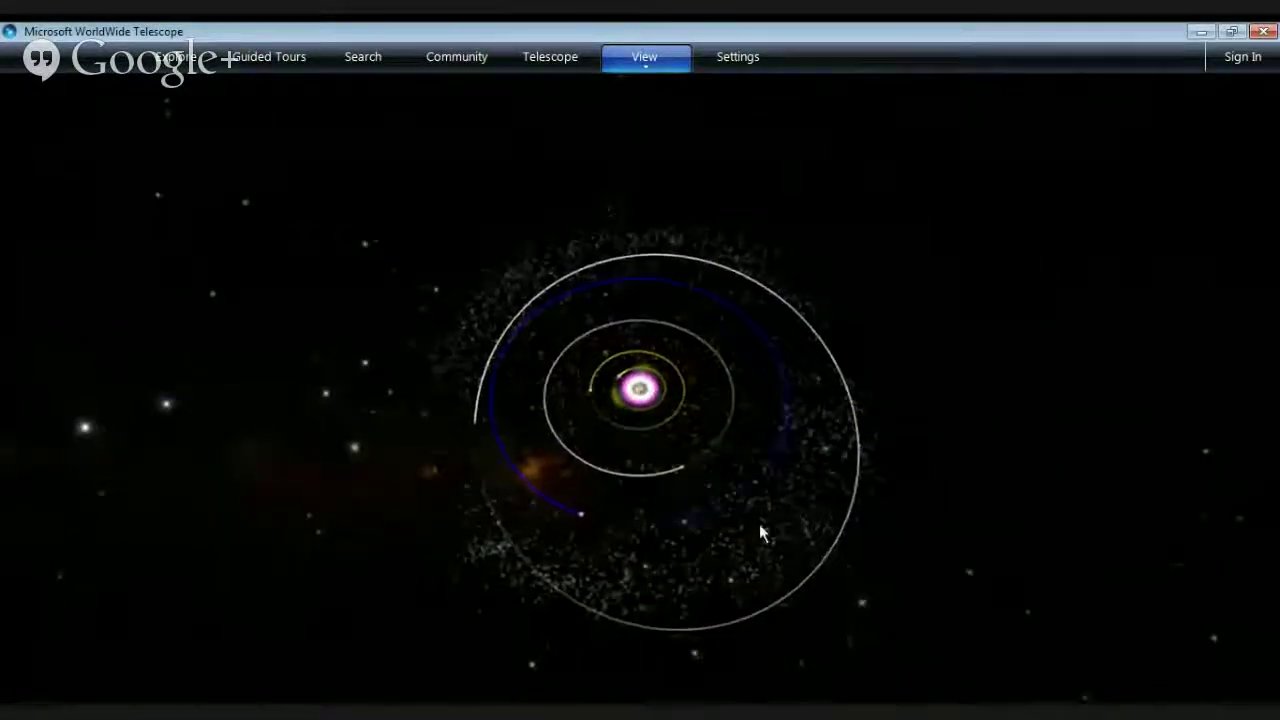
{"action": "left_click_drag", "start_coordinate": [827, 459], "coordinate": [843, 423]}
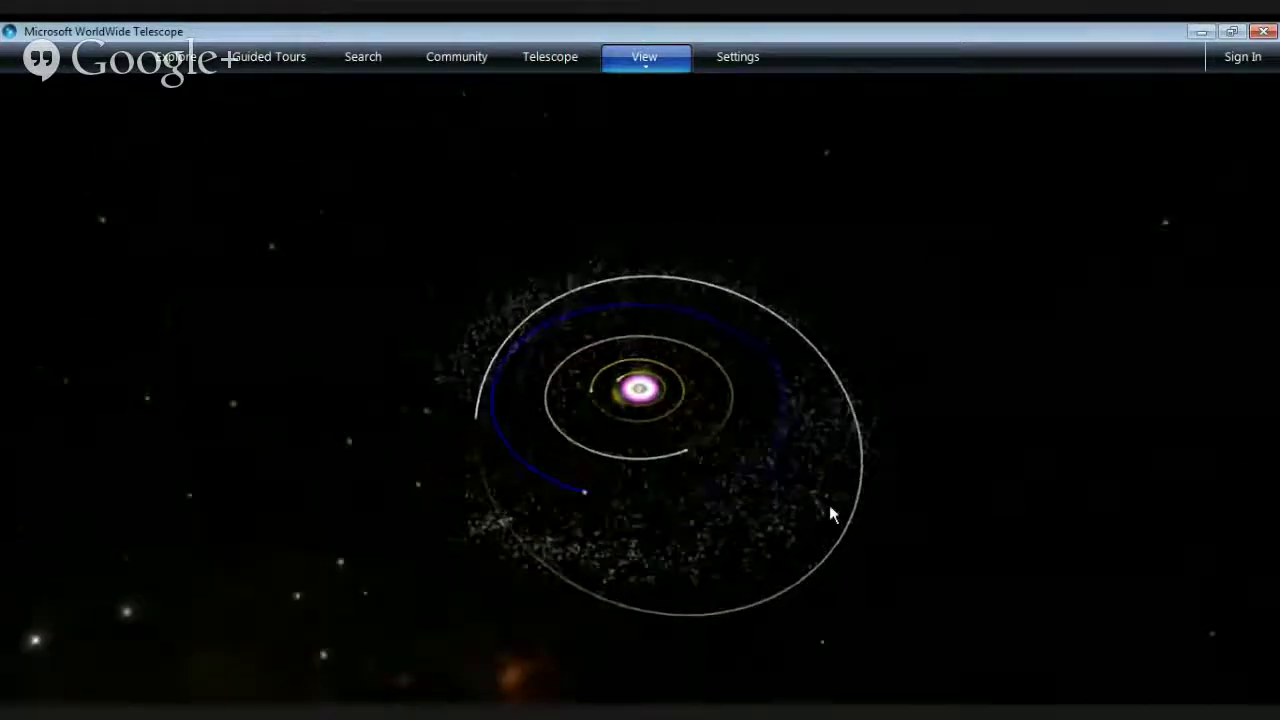
{"action": "left_click_drag", "start_coordinate": [829, 505], "coordinate": [814, 231]}
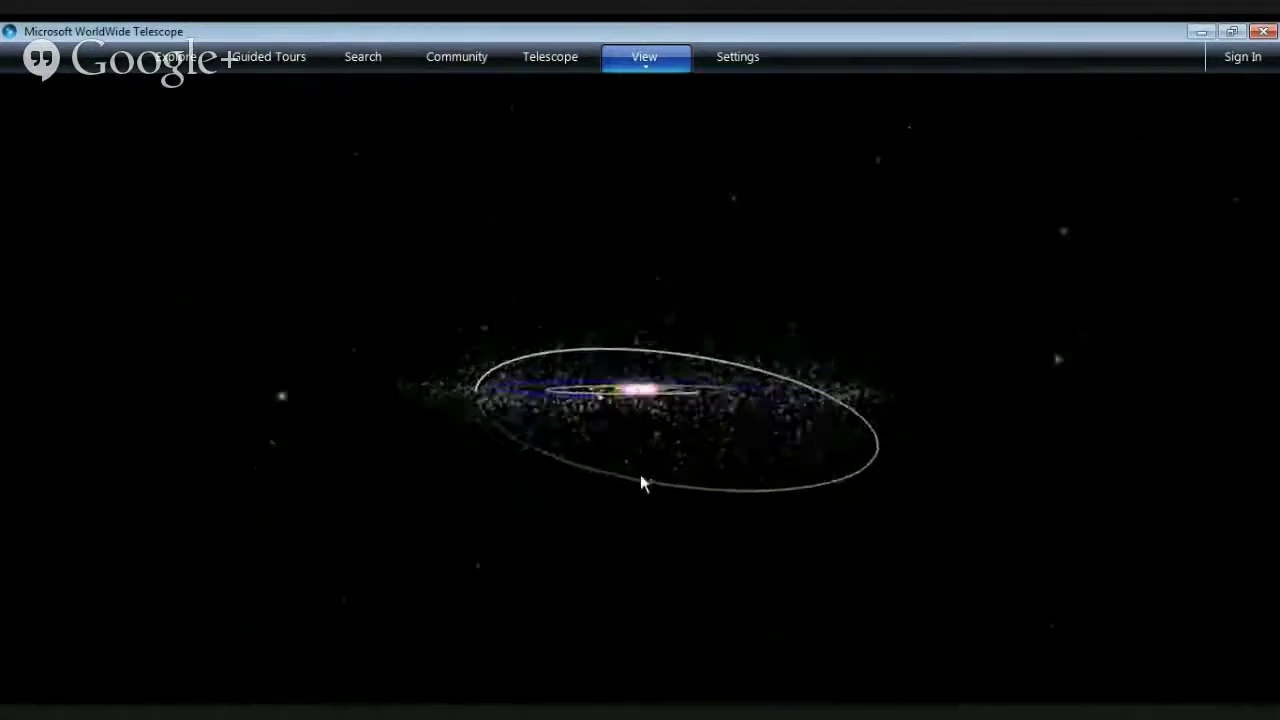
{"action": "left_click_drag", "start_coordinate": [640, 474], "coordinate": [544, 484]}
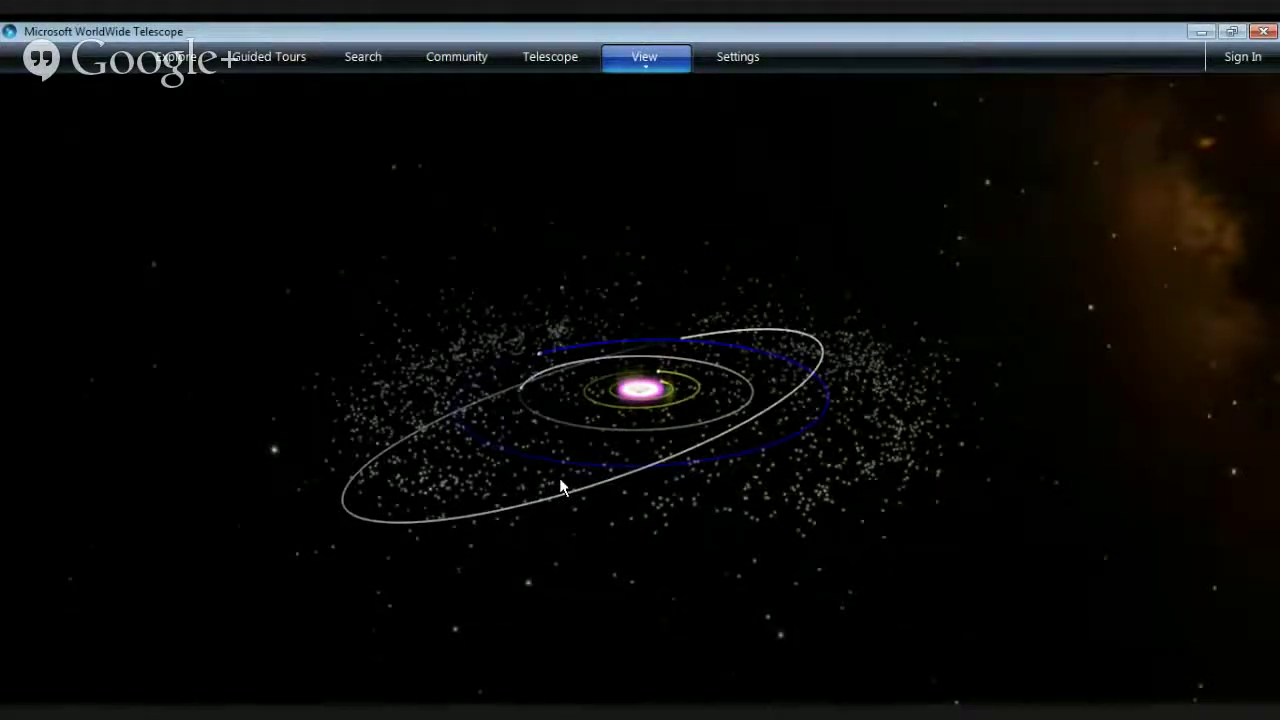
Move in toward the Sun to examine the asteroid belt and the asteroid clusters sharing Jupiter's orbit.
{"action": "left_click_drag", "start_coordinate": [420, 477], "coordinate": [830, 492]}
{"action": "scroll", "coordinate": [783, 471], "scroll_direction": "up", "scroll_amount": 5}
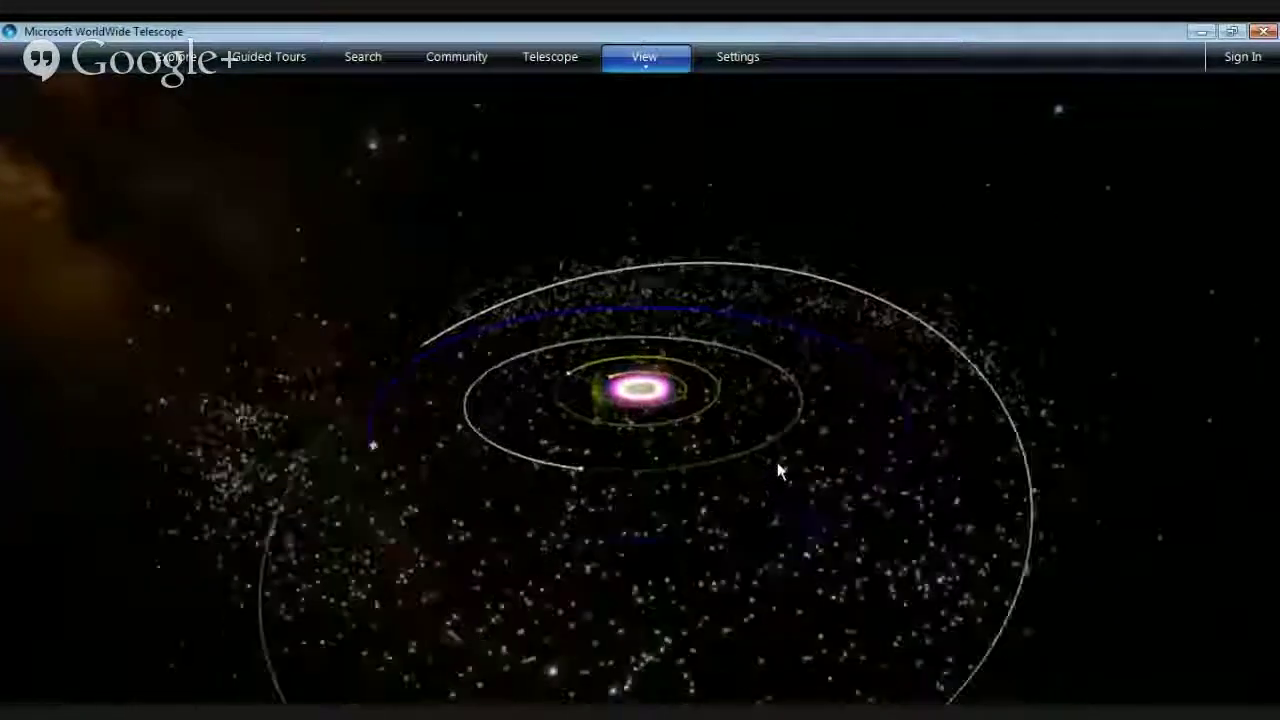
{"action": "scroll", "coordinate": [777, 456], "scroll_direction": "up", "scroll_amount": 5}
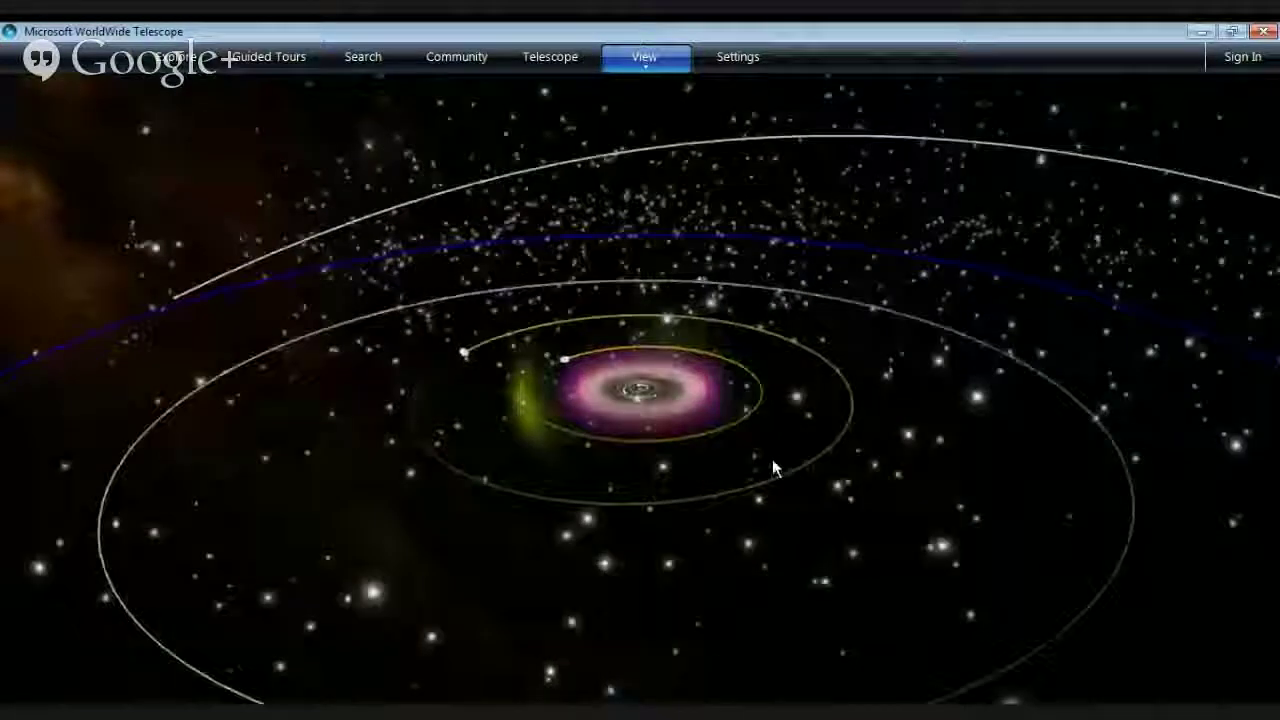
{"action": "scroll", "coordinate": [769, 464], "scroll_direction": "up", "scroll_amount": 5}
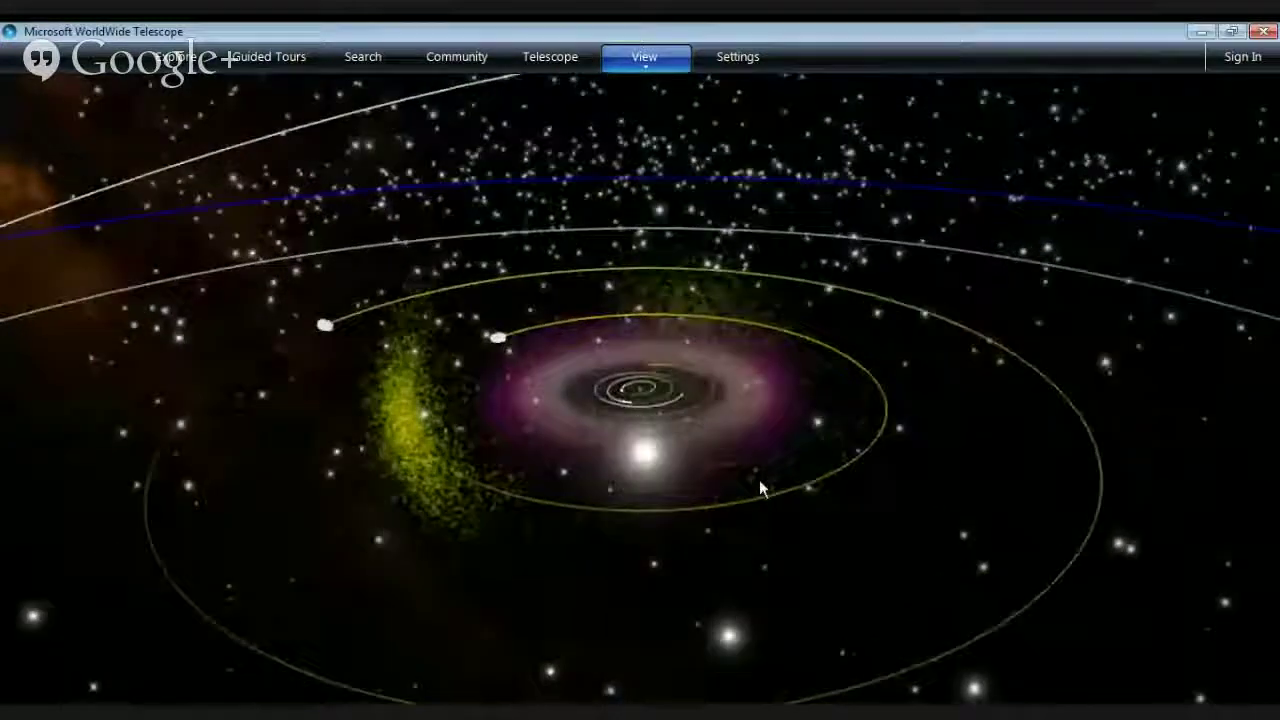
{"action": "left_click_drag", "start_coordinate": [578, 459], "coordinate": [694, 502]}
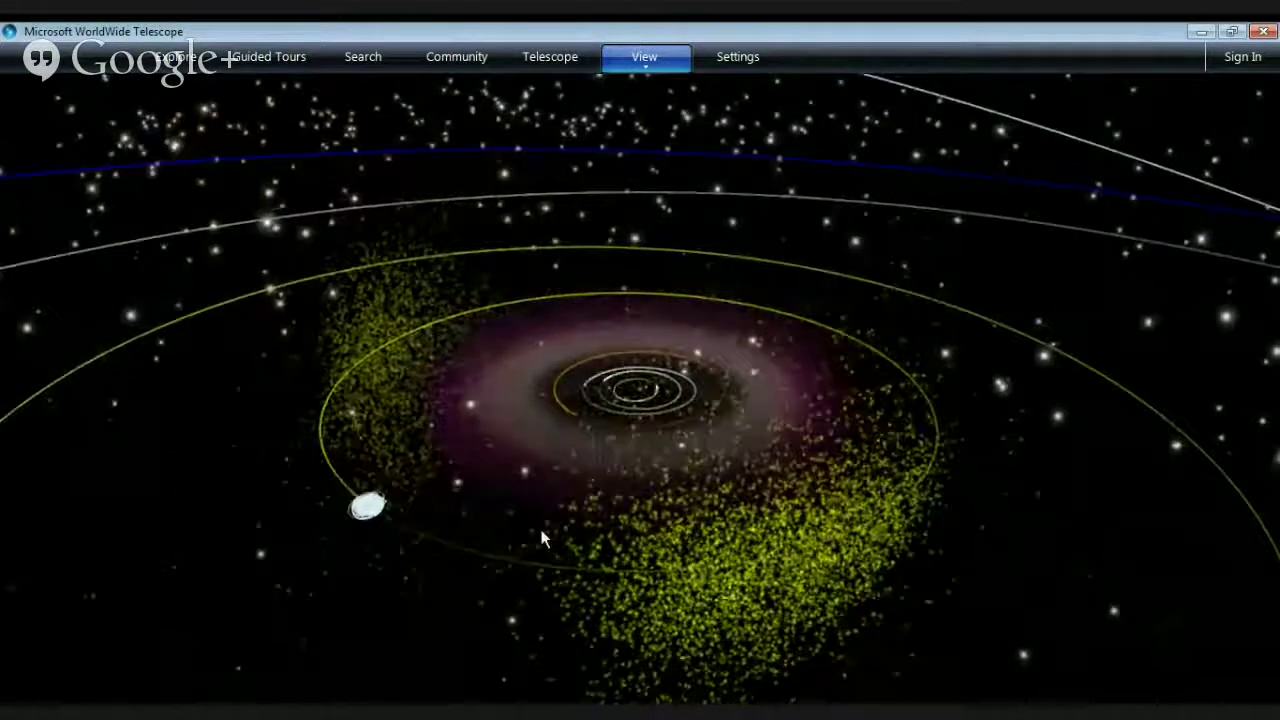
Pull back to the small bodies beyond Neptune and circle them, comparing Pluto's inclined orbit with the planets' plane from several angles.
{"action": "scroll", "coordinate": [542, 545], "scroll_direction": "down", "scroll_amount": 3}
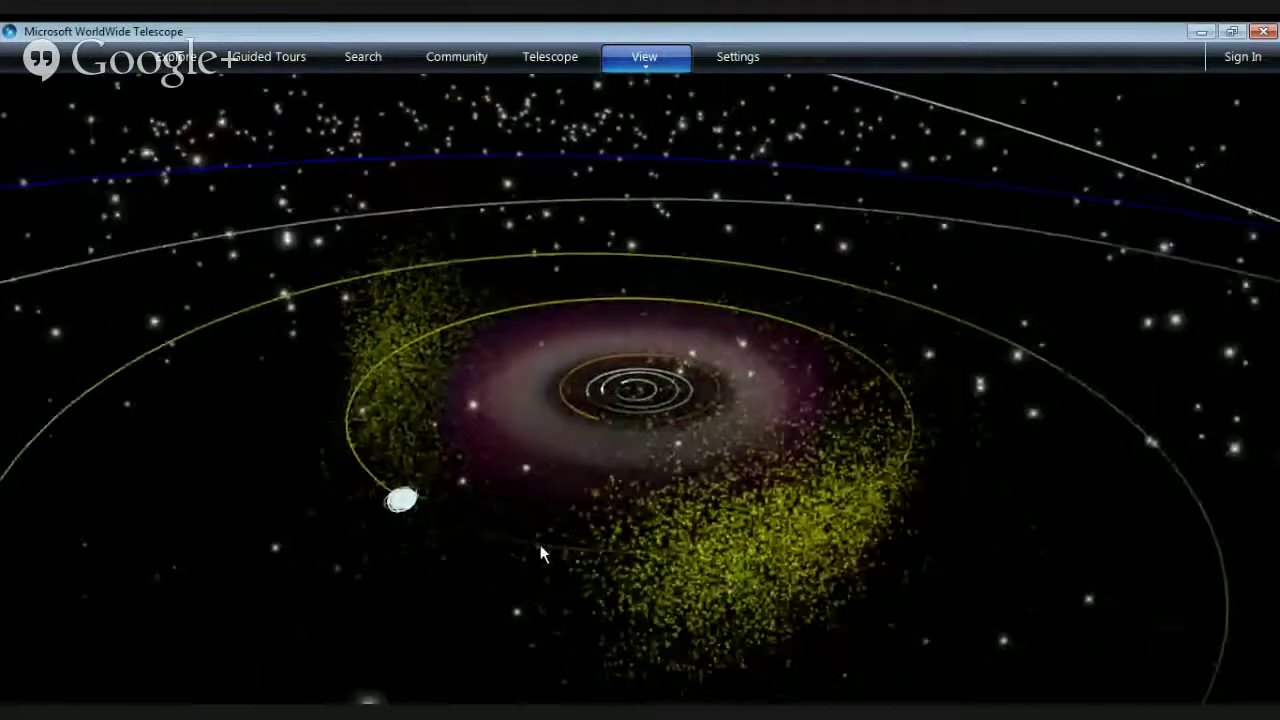
{"action": "scroll", "coordinate": [542, 545], "scroll_direction": "down", "scroll_amount": 5}
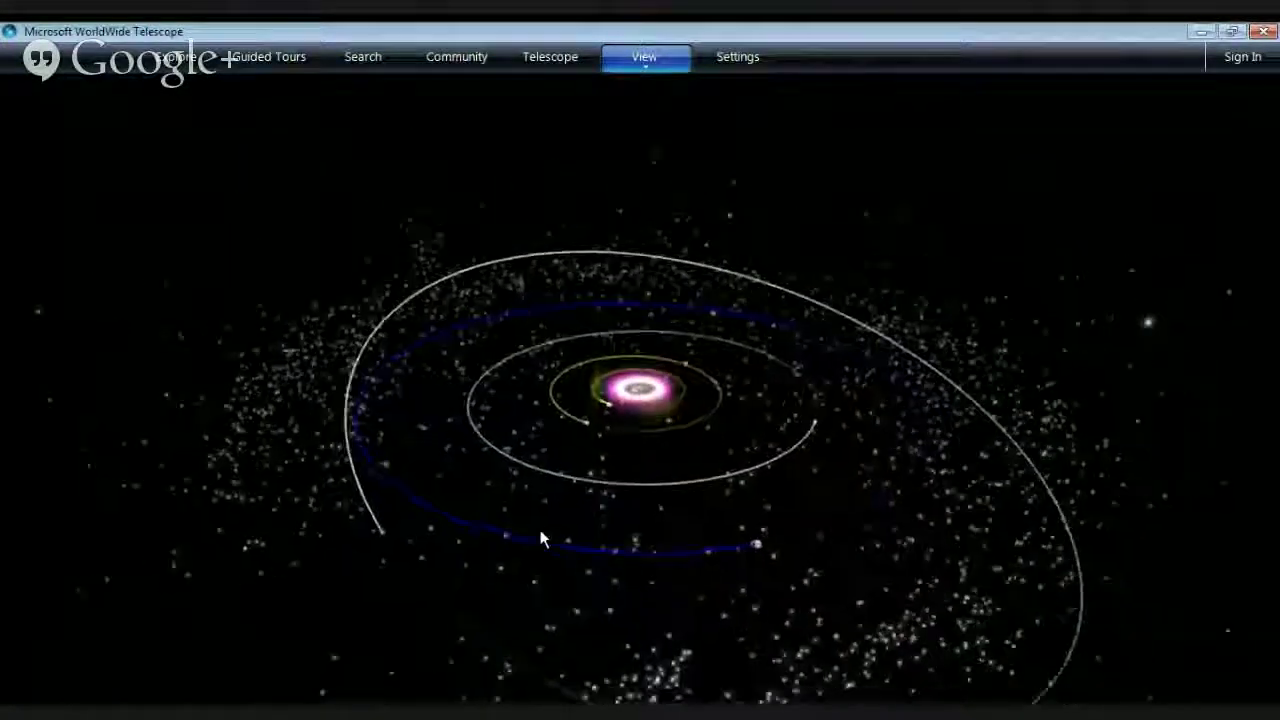
{"action": "middle_click_drag", "start_coordinate": [536, 525], "coordinate": [614, 380]}
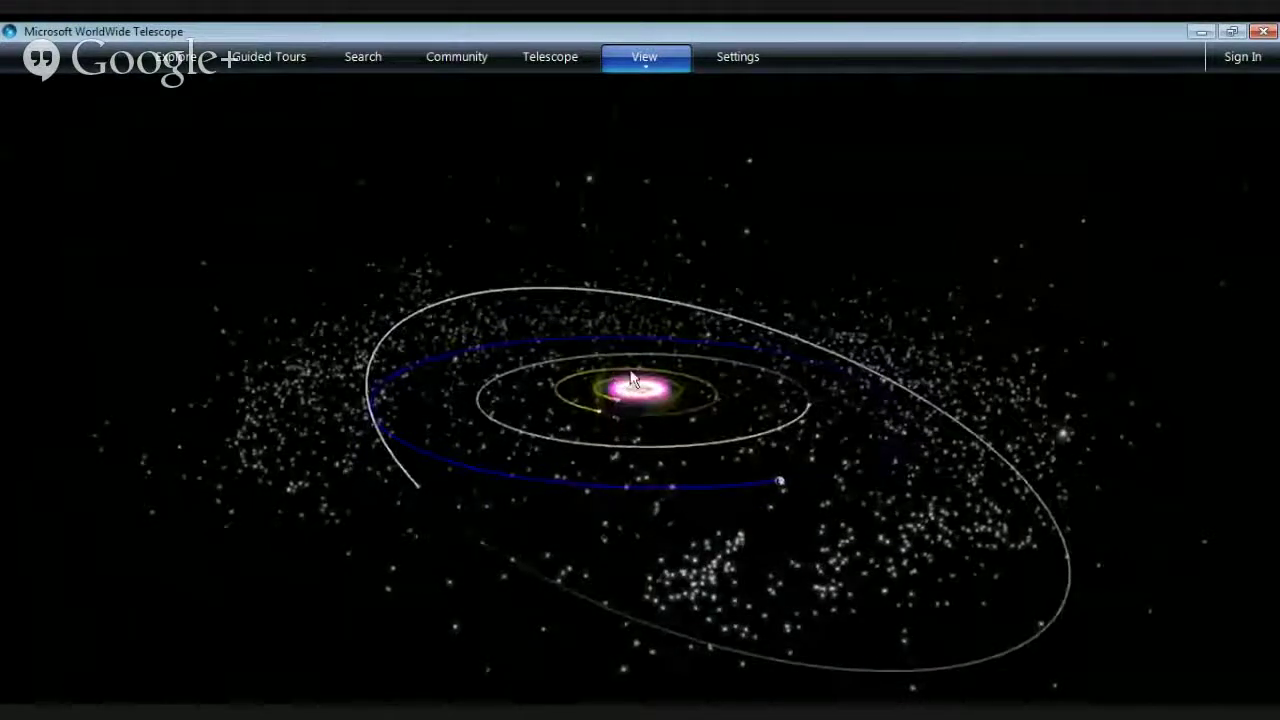
{"action": "left_click_drag", "start_coordinate": [632, 380], "coordinate": [529, 286]}
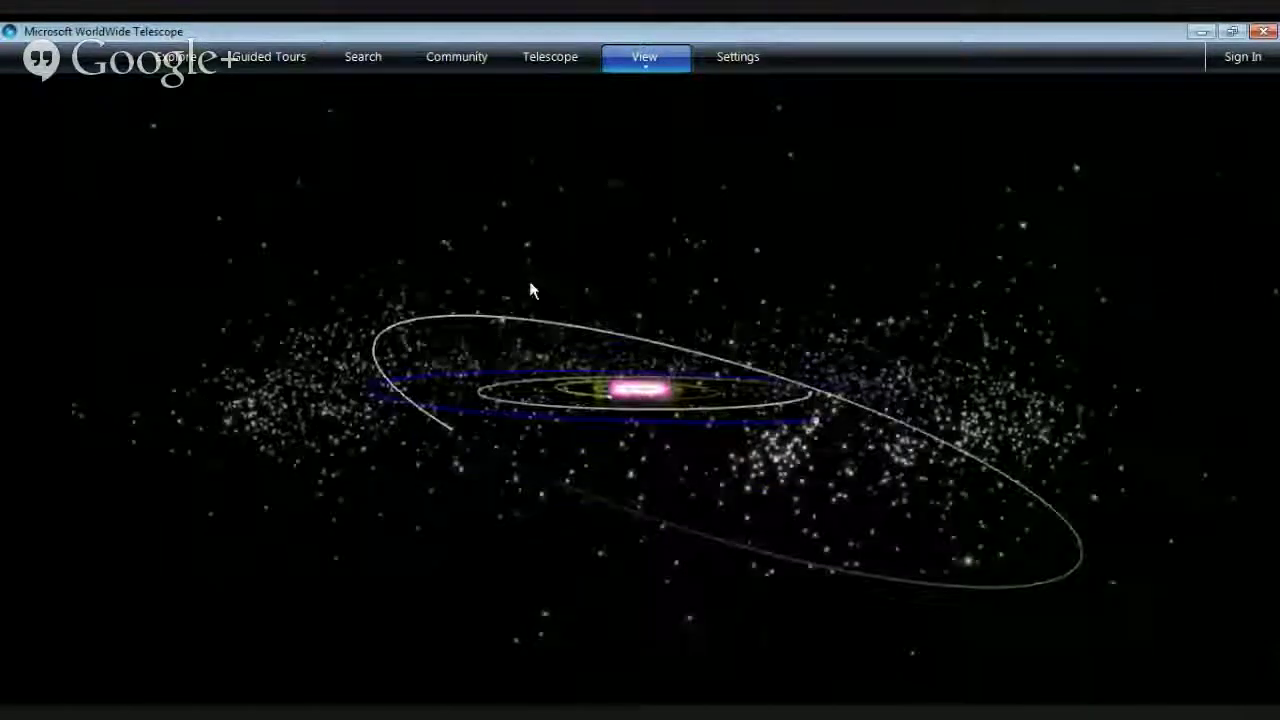
{"action": "left_click_drag", "start_coordinate": [426, 434], "coordinate": [803, 526]}
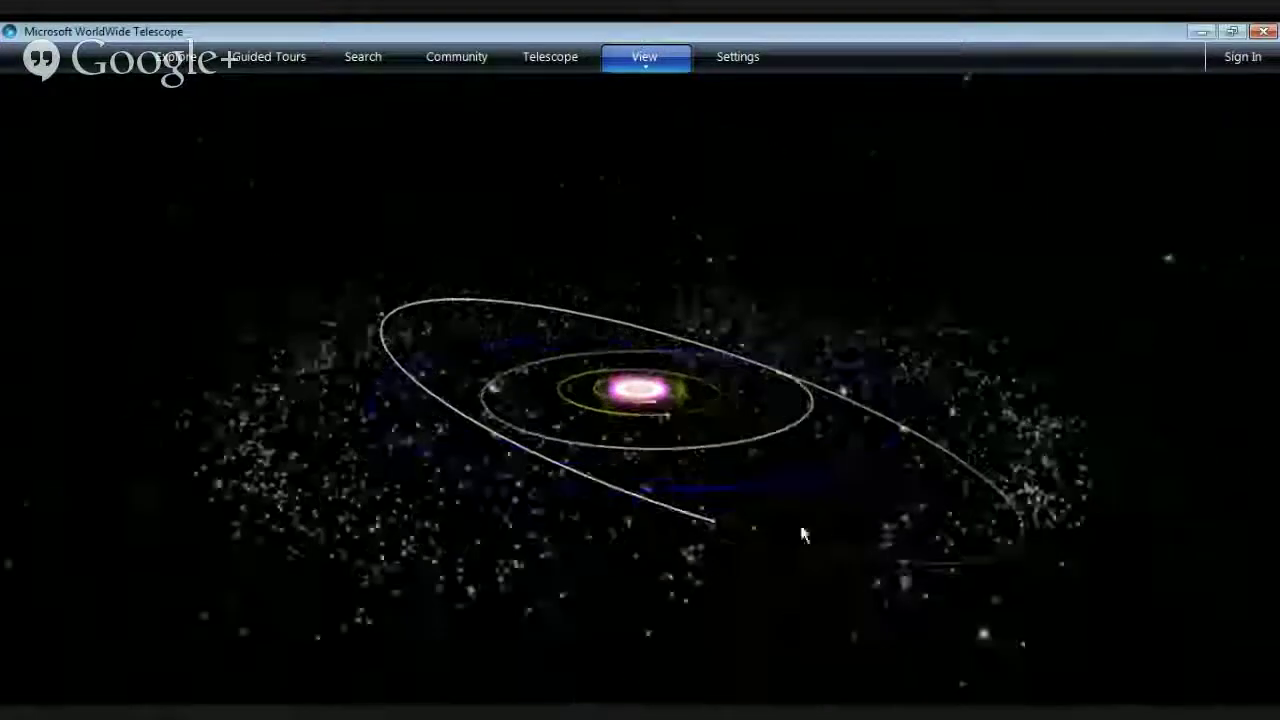
{"action": "left_click_drag", "start_coordinate": [454, 474], "coordinate": [903, 310]}
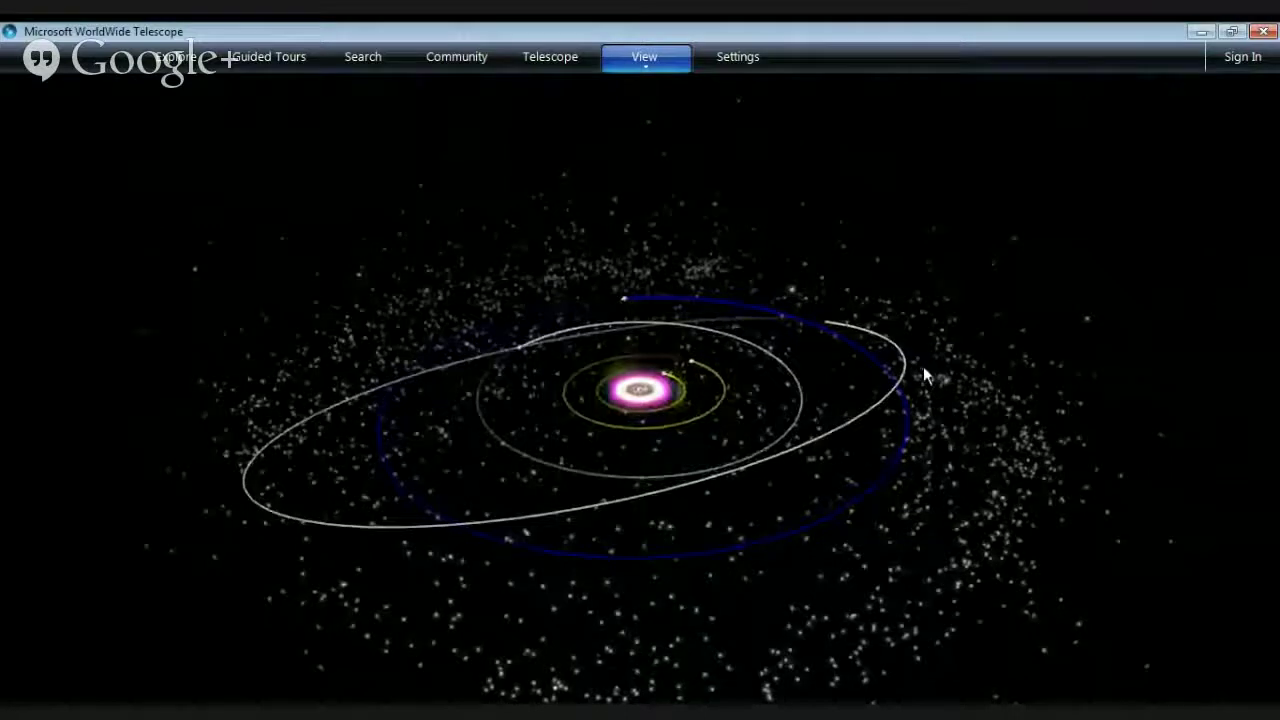
{"action": "left_click_drag", "start_coordinate": [336, 410], "coordinate": [903, 447]}
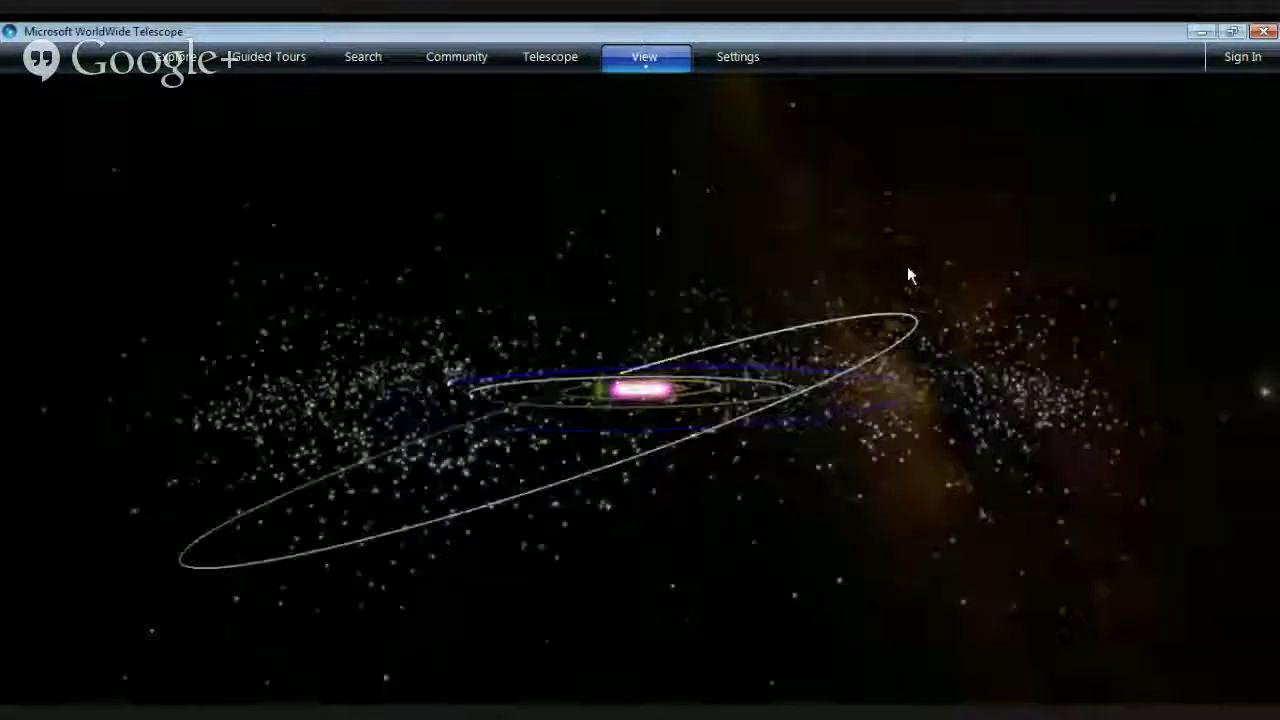
{"action": "left_click_drag", "start_coordinate": [530, 368], "coordinate": [480, 450]}
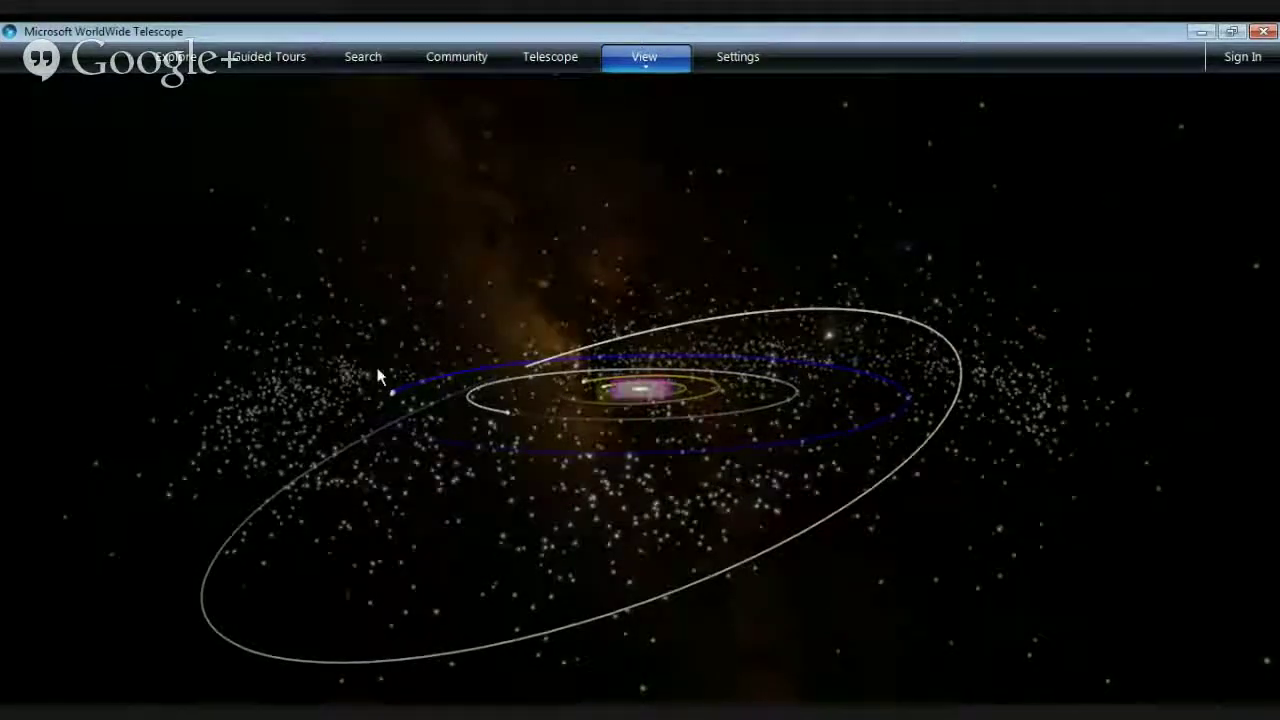
Circle the planets' orbits and pull back until the solar system shrinks away among the surrounding stars.
{"action": "scroll", "coordinate": [449, 414], "scroll_direction": "up", "scroll_amount": 3}
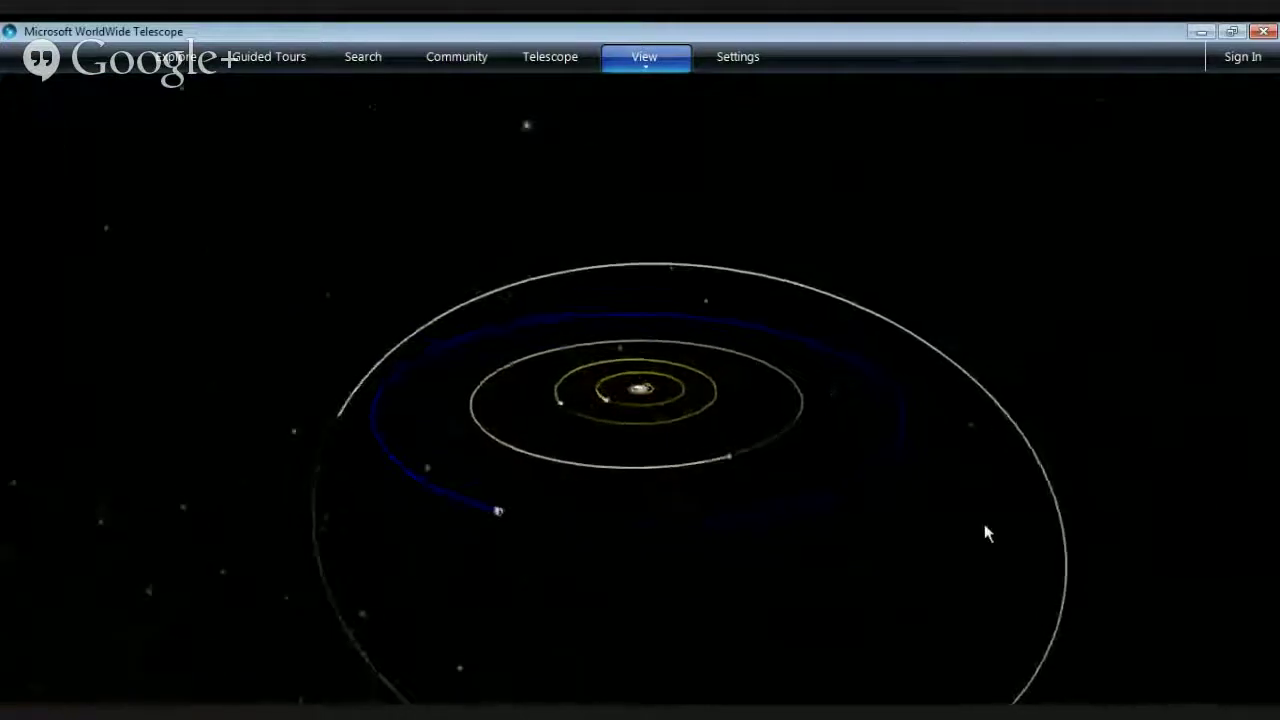
{"action": "left_click_drag", "start_coordinate": [585, 522], "coordinate": [1046, 485]}
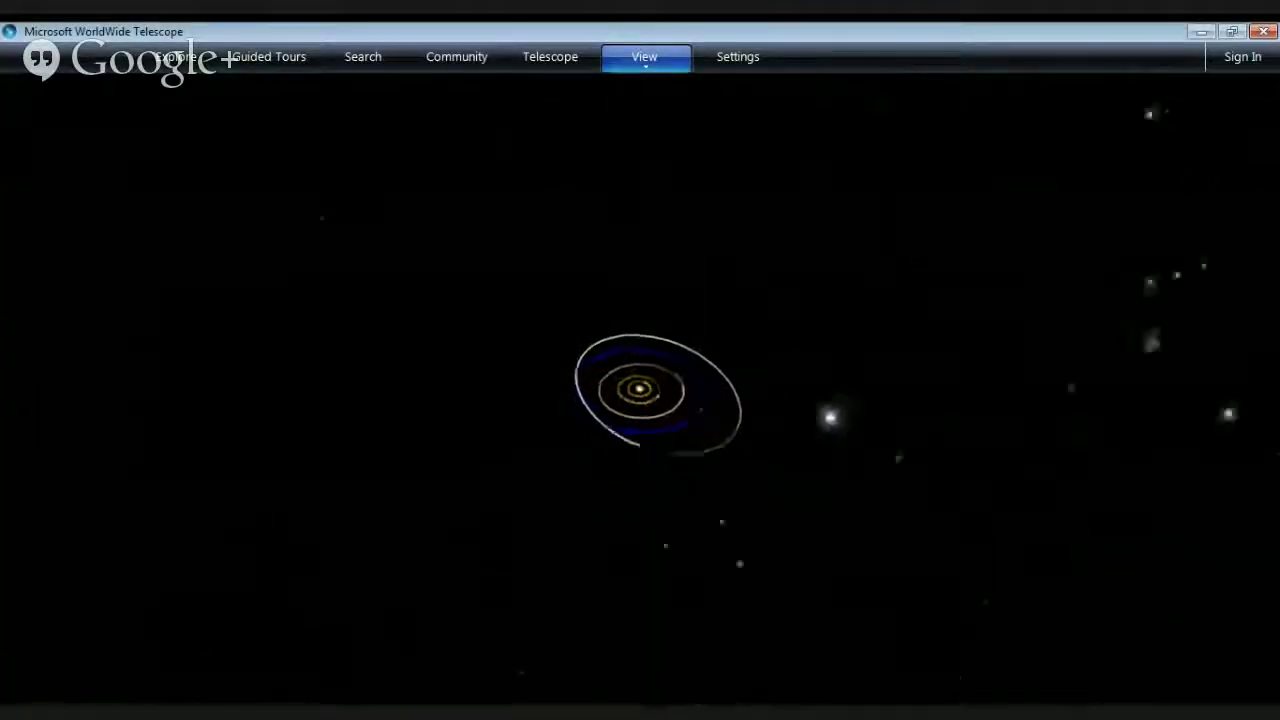
{"action": "scroll", "coordinate": [1052, 314], "scroll_direction": "down", "scroll_amount": 3}
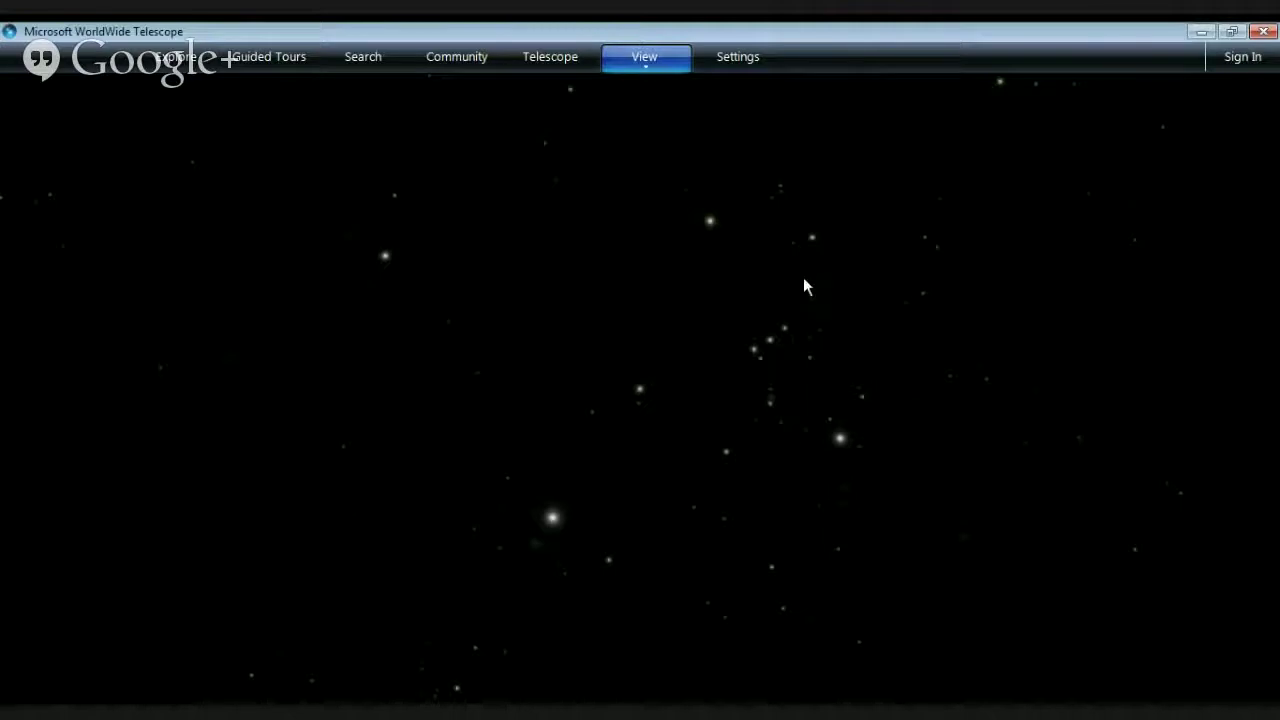
{"action": "scroll", "coordinate": [812, 295], "scroll_direction": "down", "scroll_amount": 3}
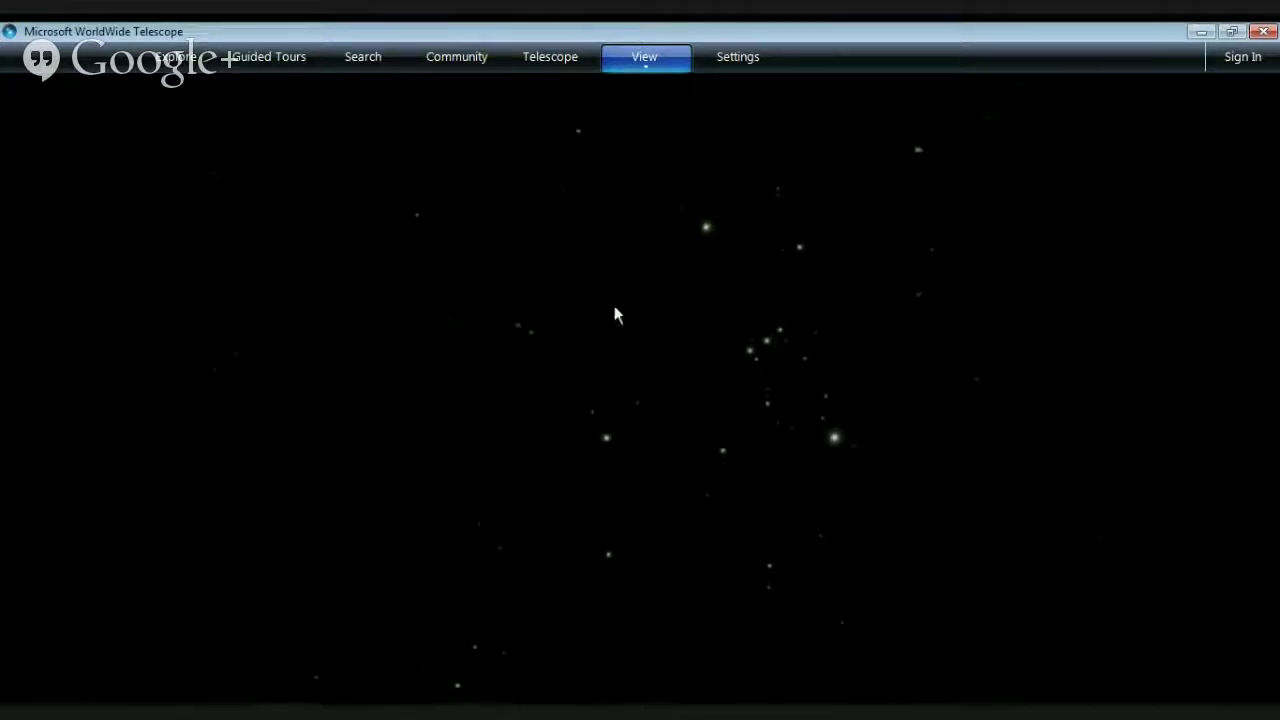
Look around the stars neighbouring the Sun in 3D, swinging the view across the band of the Milky Way.
{"action": "left_click_drag", "start_coordinate": [614, 305], "coordinate": [804, 295]}
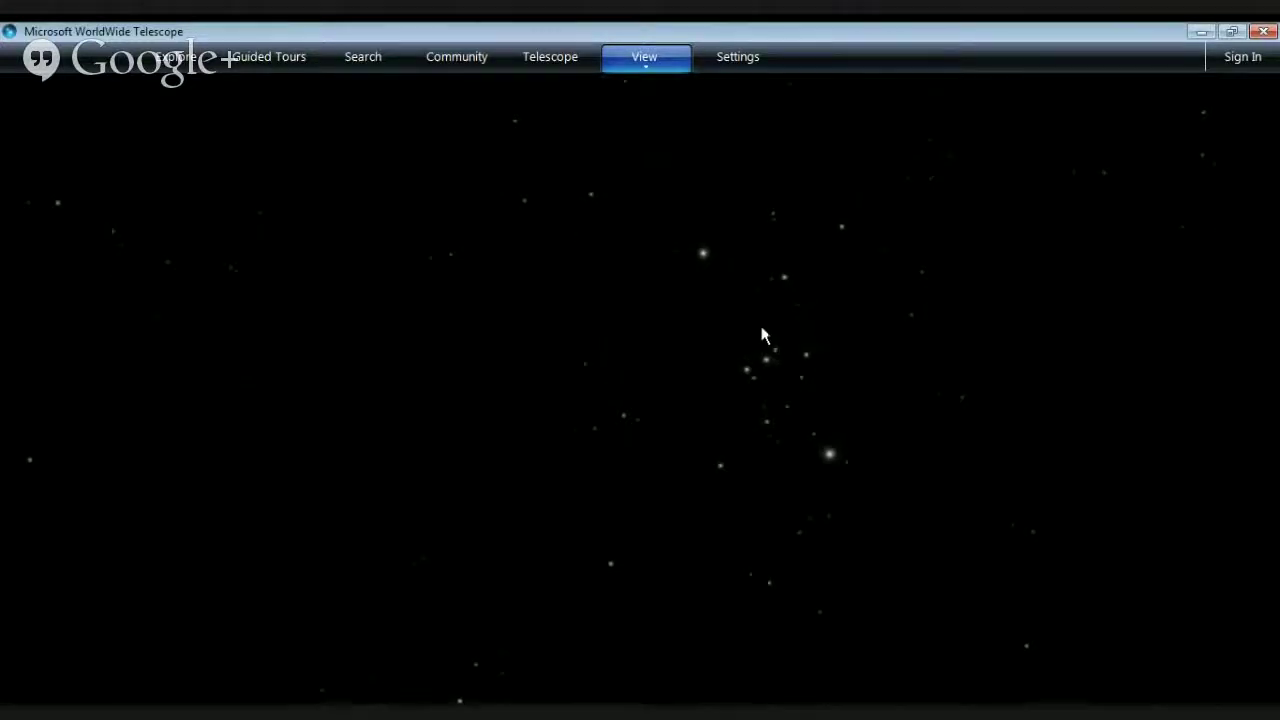
{"action": "left_click_drag", "start_coordinate": [761, 328], "coordinate": [850, 323]}
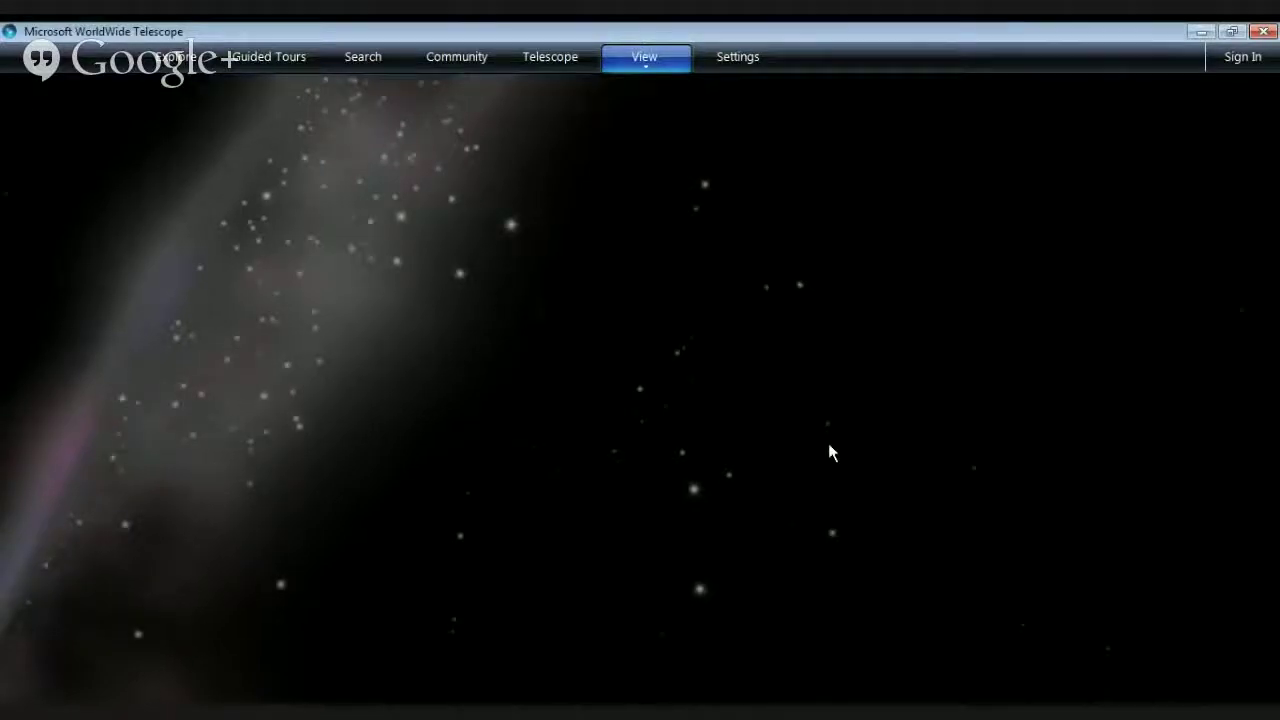
{"action": "left_click_drag", "start_coordinate": [828, 443], "coordinate": [746, 456]}
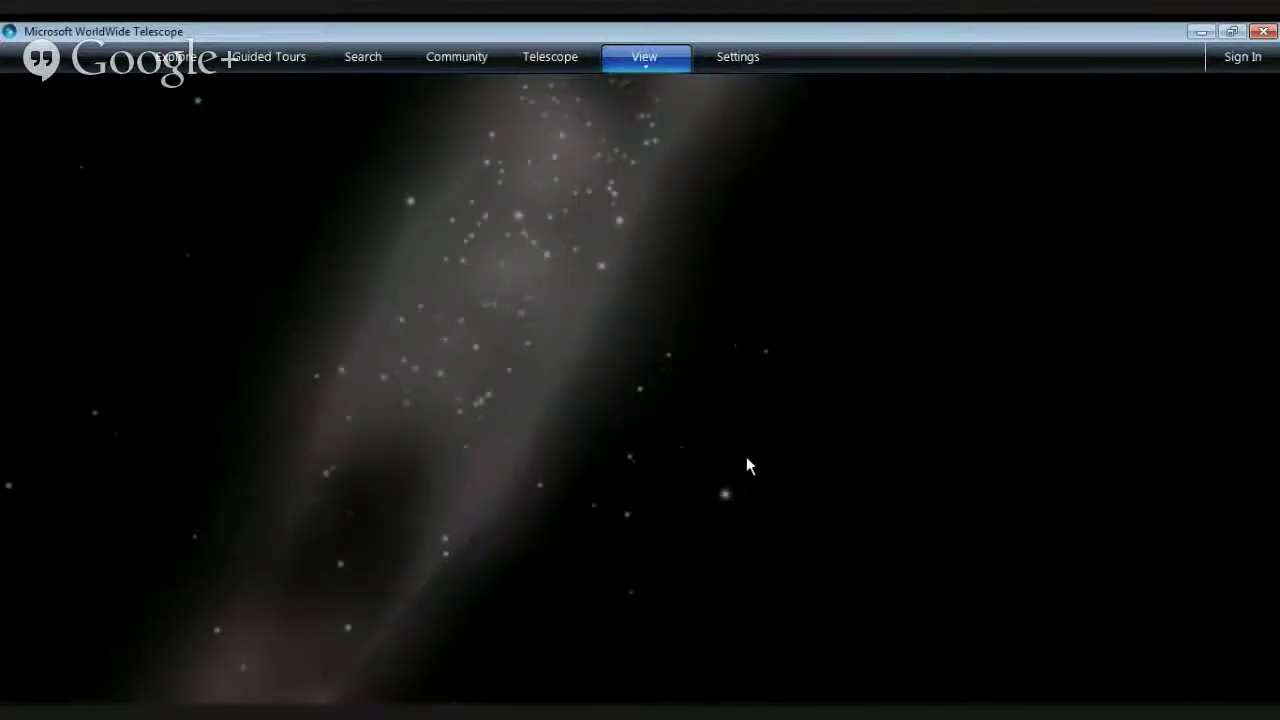
{"action": "left_click_drag", "start_coordinate": [746, 456], "coordinate": [899, 303]}
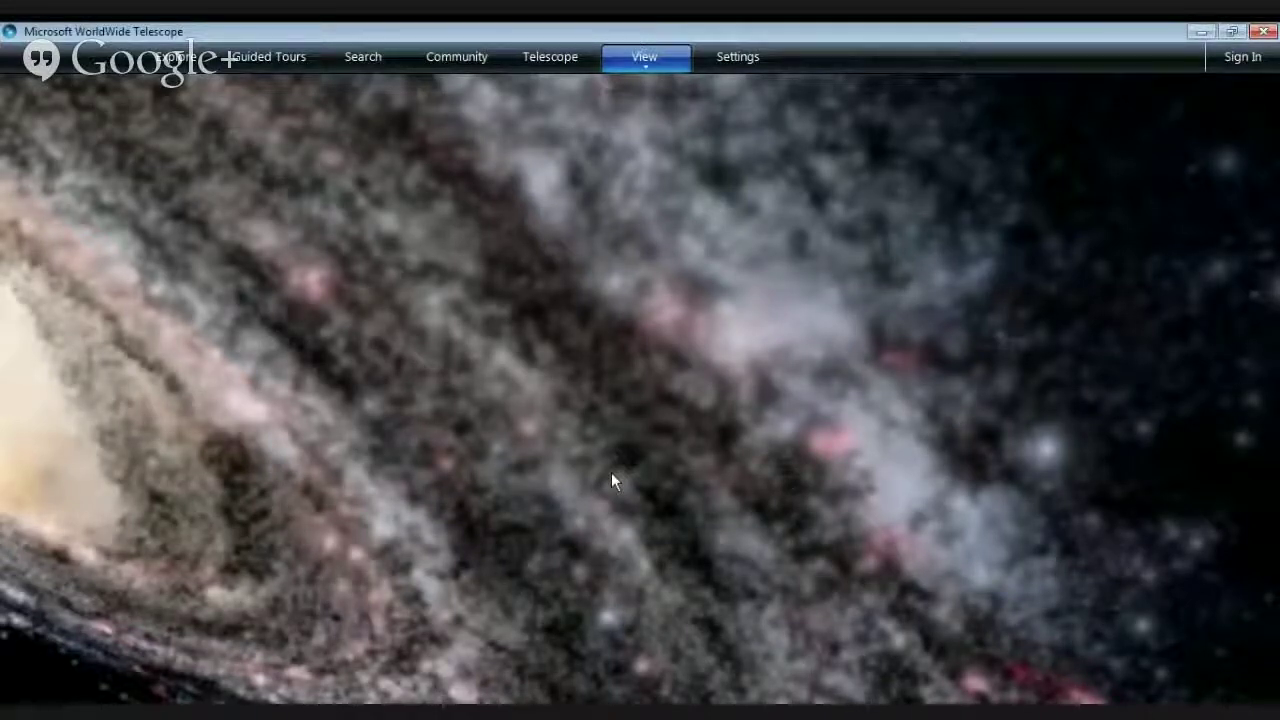
View the Milky Way's core and spiral arms from outside, and move back in toward the stars within its disk.
{"action": "scroll", "coordinate": [561, 457], "scroll_direction": "down", "scroll_amount": 3}
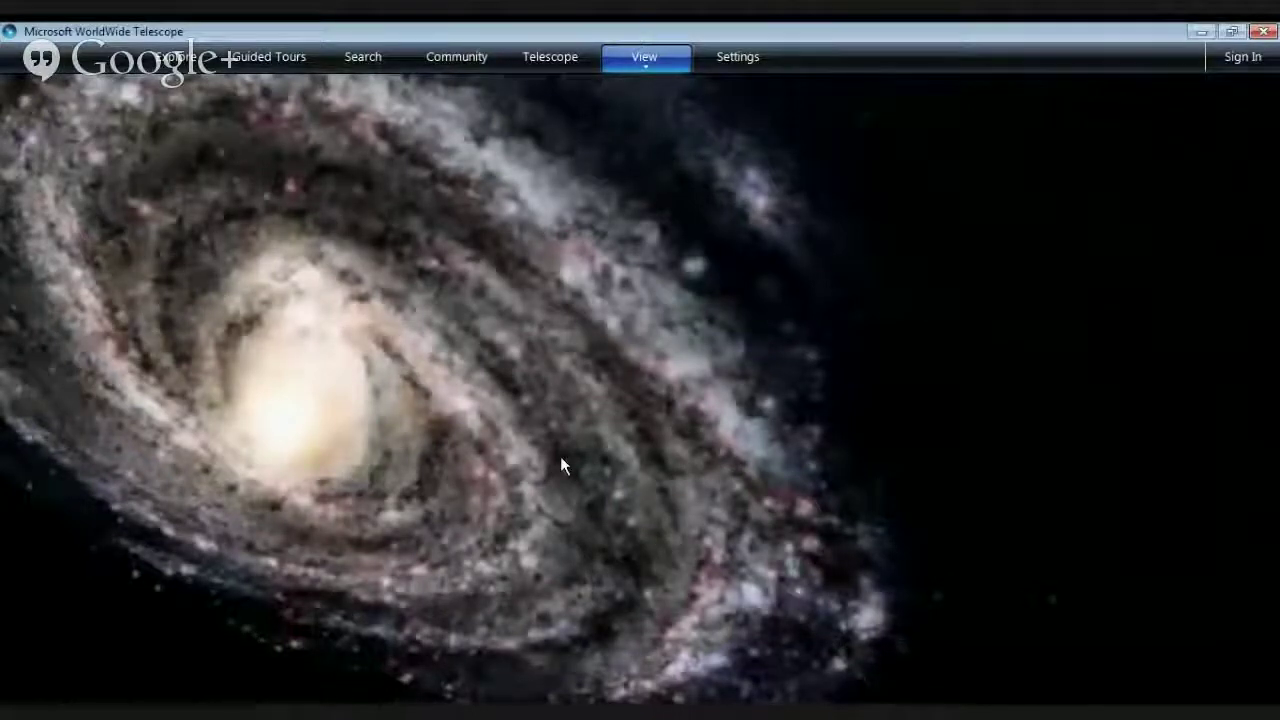
{"action": "scroll", "coordinate": [561, 461], "scroll_direction": "up", "scroll_amount": 3}
{"action": "scroll", "coordinate": [560, 466], "scroll_direction": "up", "scroll_amount": 2}
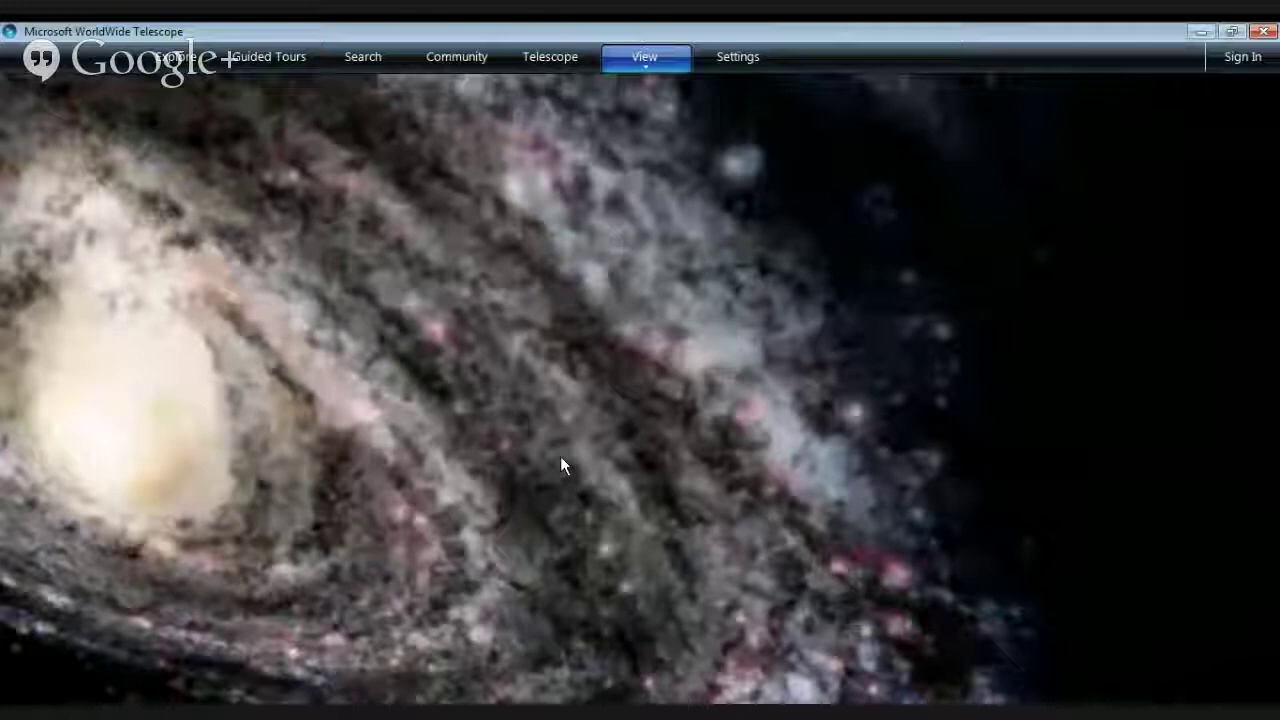
{"action": "scroll", "coordinate": [560, 465], "scroll_direction": "up", "scroll_amount": 2}
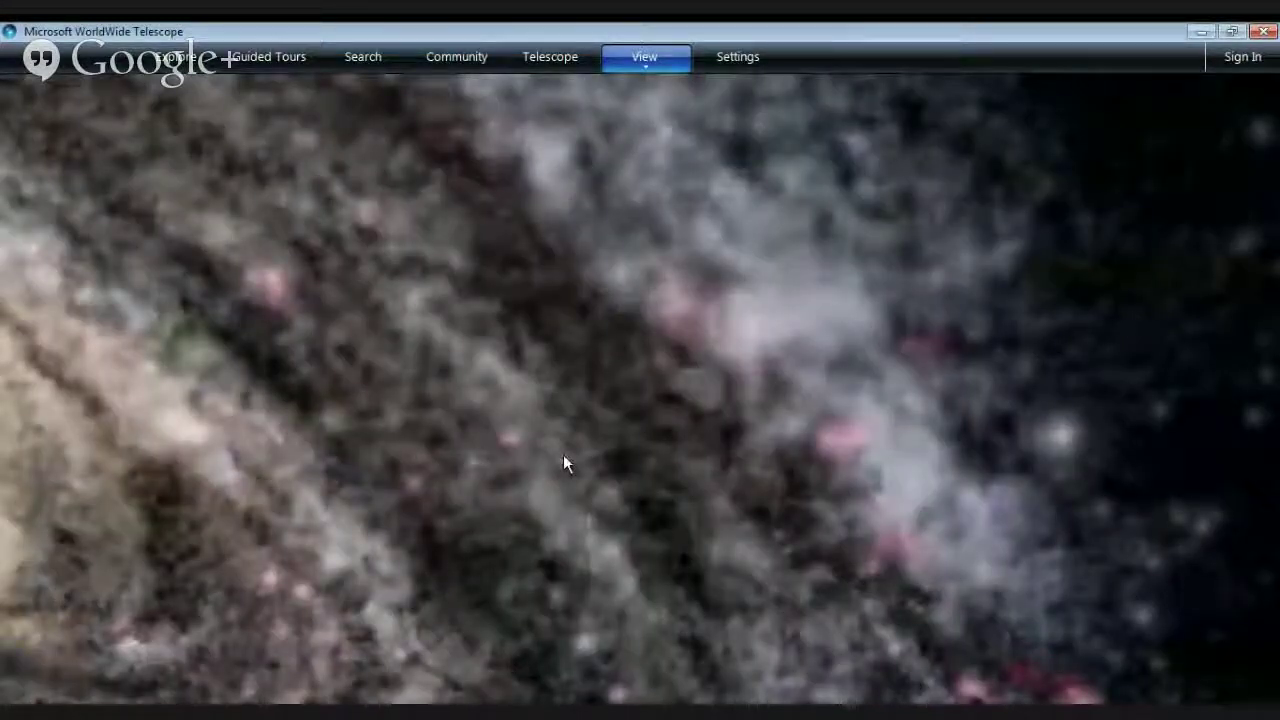
{"action": "scroll", "coordinate": [563, 460], "scroll_direction": "up", "scroll_amount": 3}
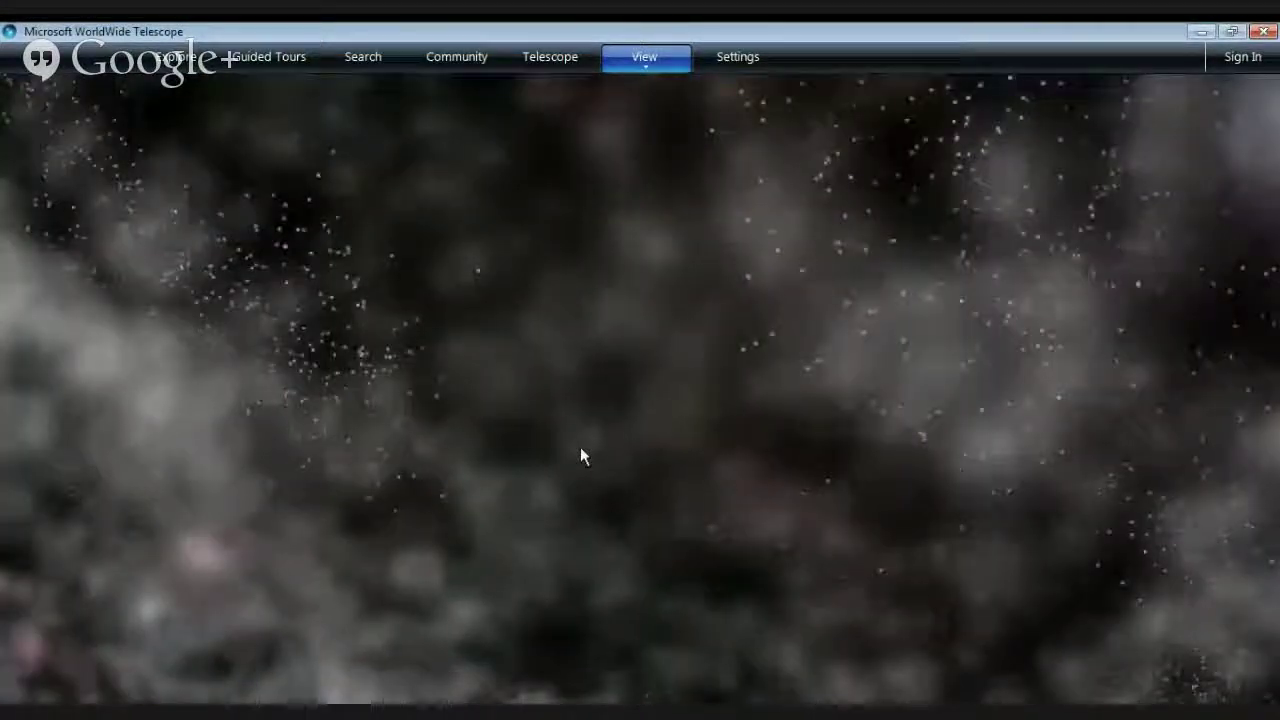
{"action": "scroll", "coordinate": [585, 430], "scroll_direction": "up", "scroll_amount": 2}
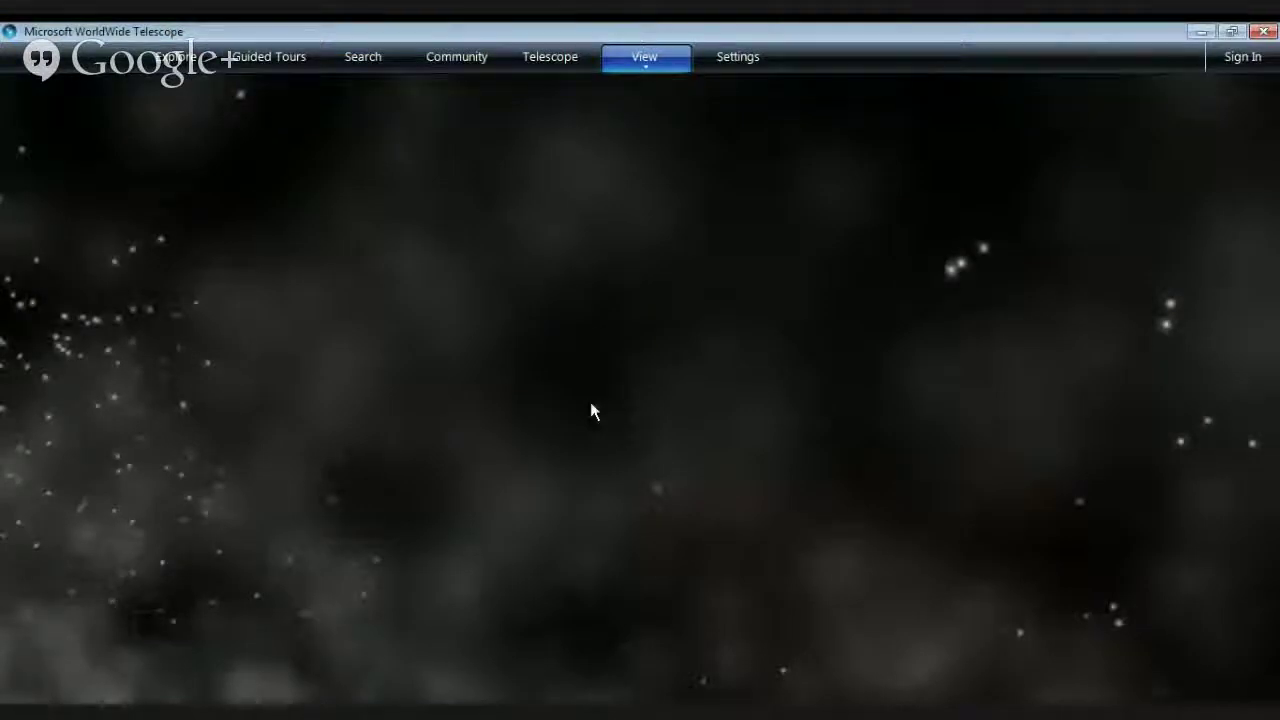
{"action": "scroll", "coordinate": [612, 426], "scroll_direction": "up", "scroll_amount": 2}
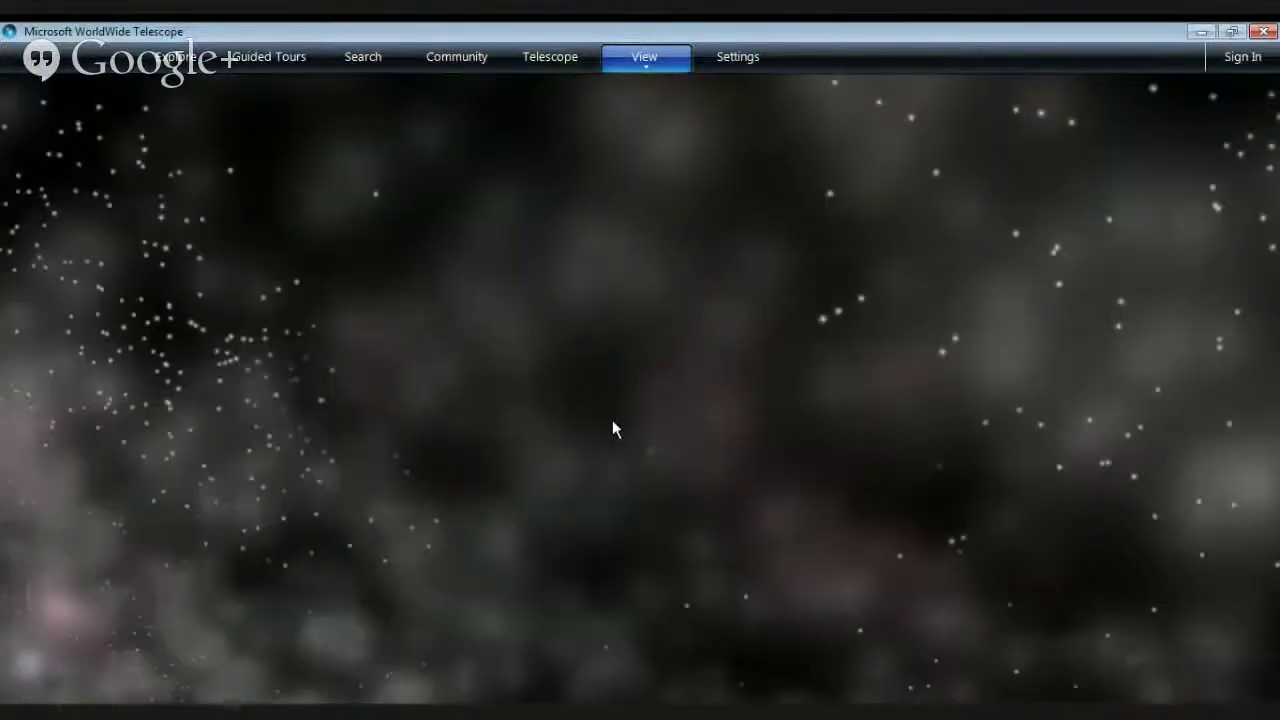